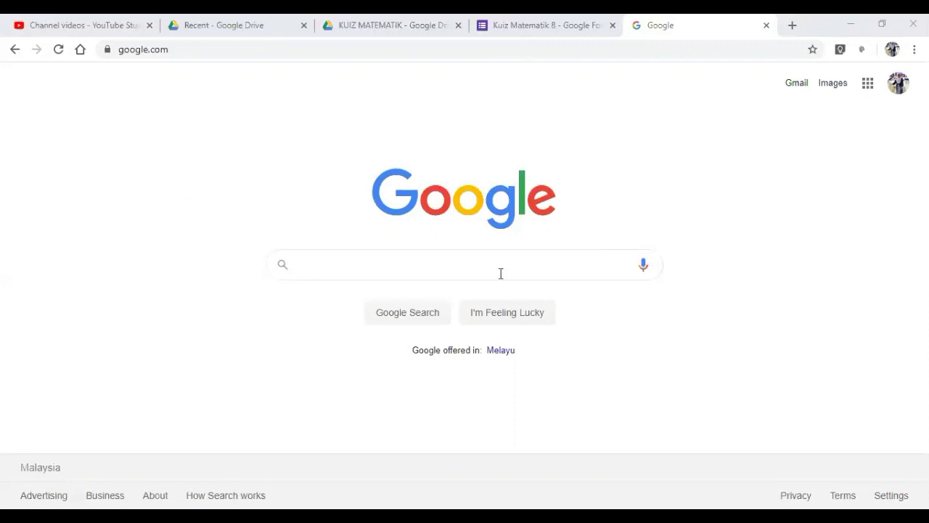
# - Load webex.com from the Chrome address bar
pyautogui.click(308, 271)
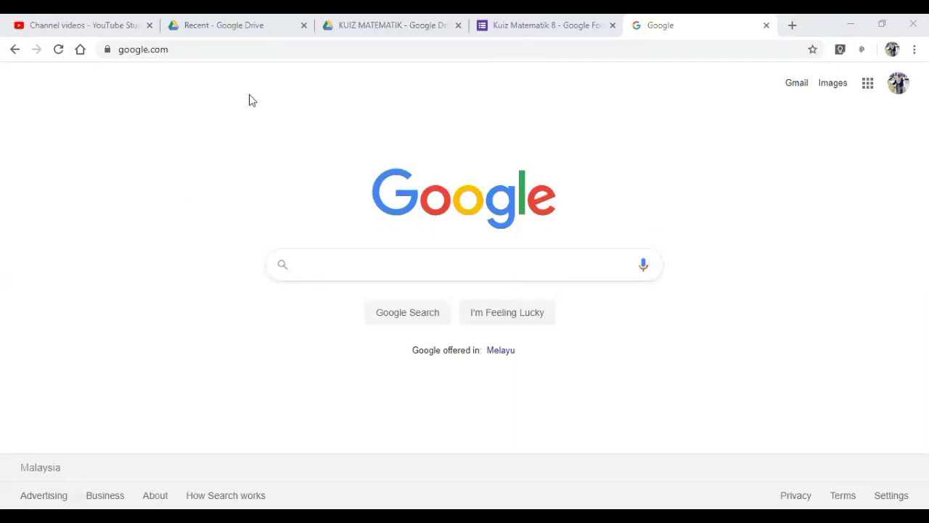
pyautogui.click(228, 48)
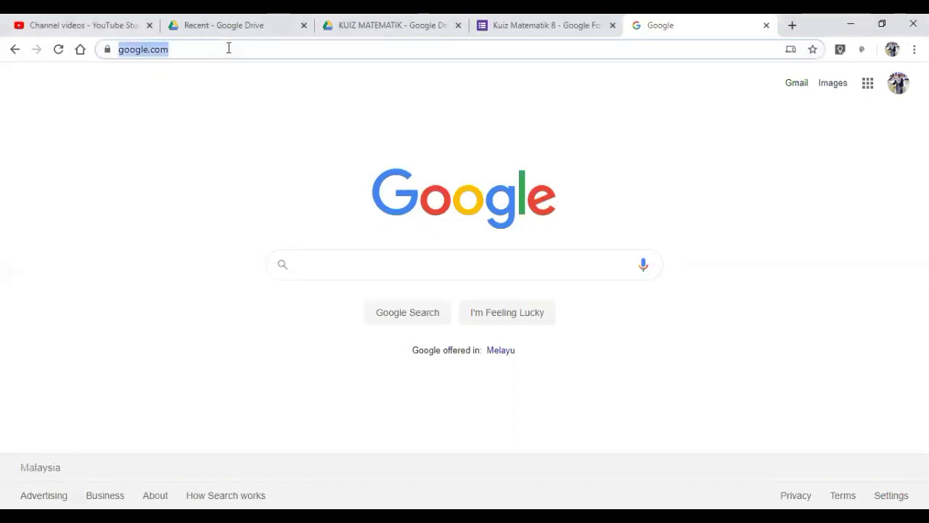
pyautogui.write('we')
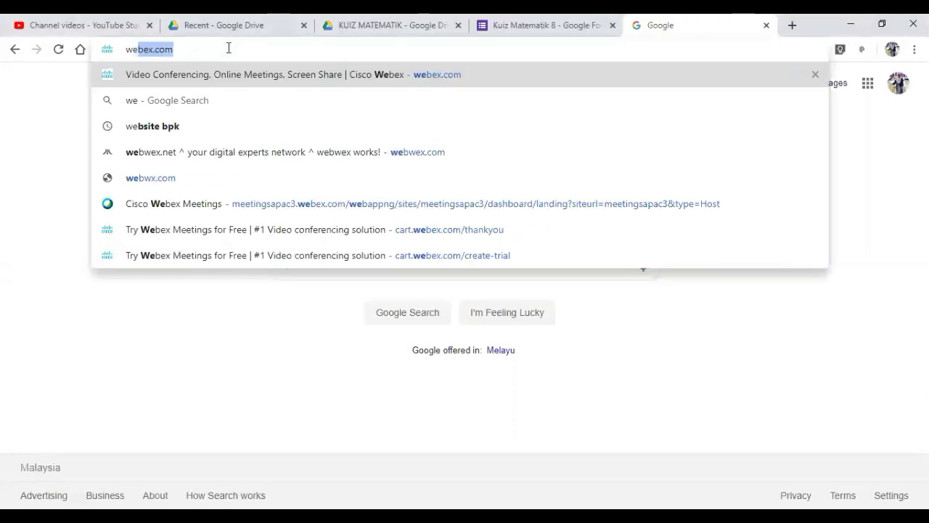
pyautogui.write('bex')
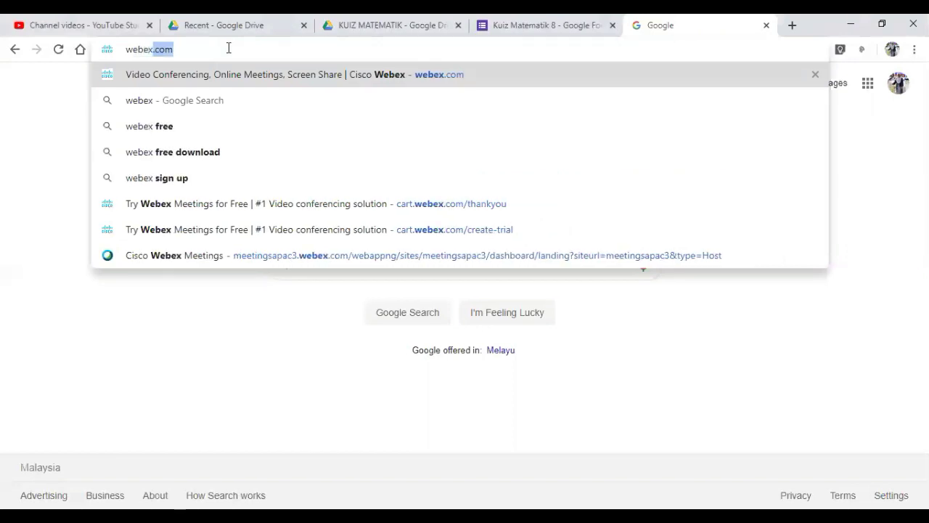
pyautogui.write('.com')
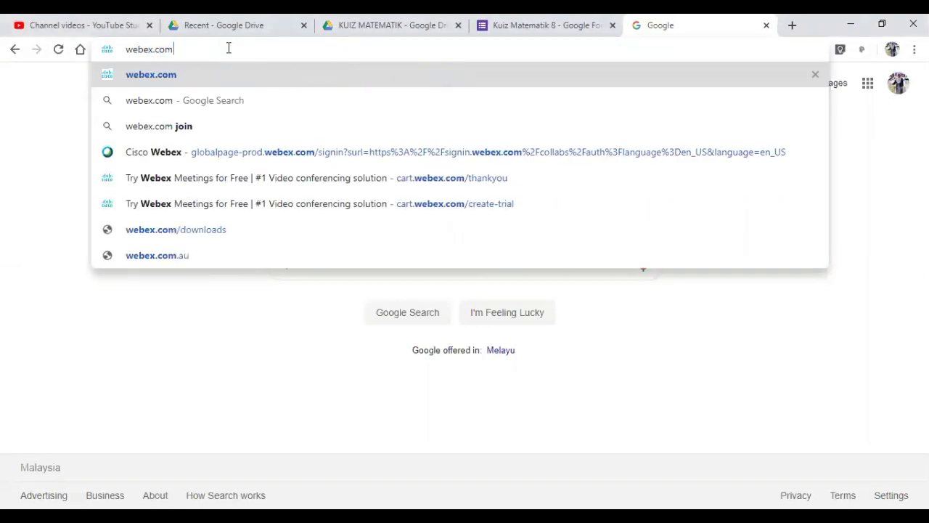
pyautogui.press('Return')
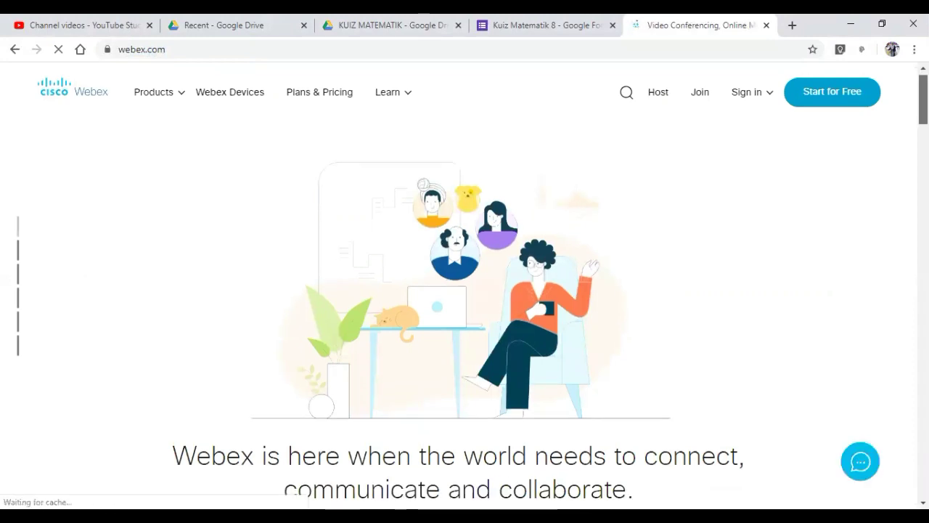
# - Browse the Webex home page and go to the 'Sign up now, it's free' page
pyautogui.scroll(-5, 465, 291)
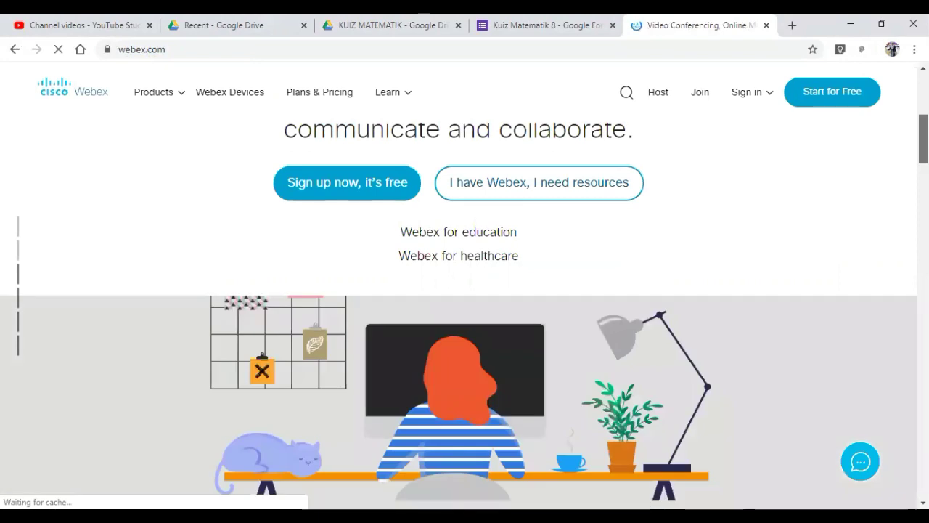
pyautogui.scroll(5, 465, 291)
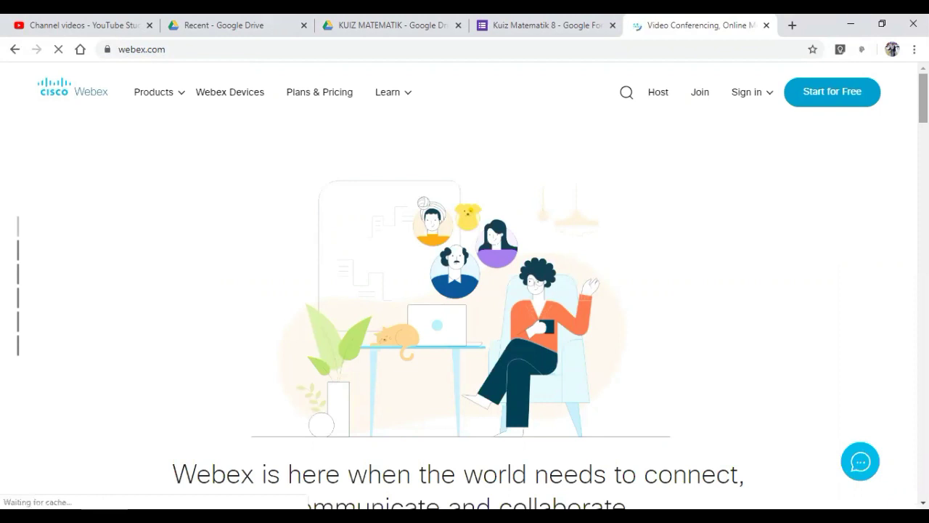
pyautogui.scroll(-2, 461, 301)
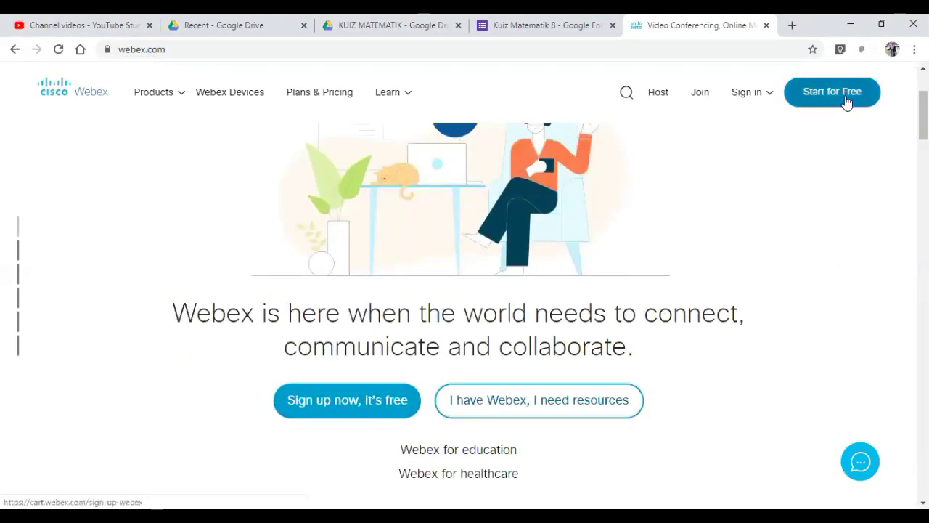
pyautogui.click(362, 413)
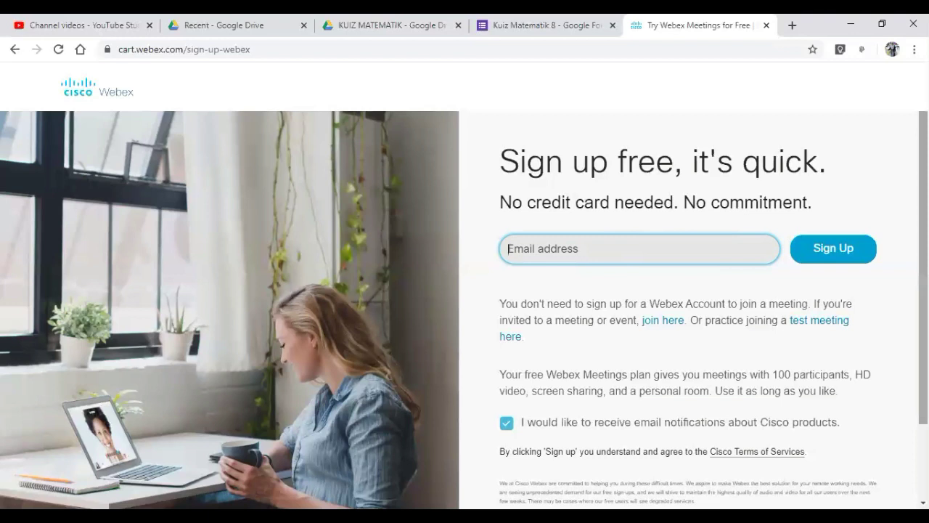
# - Go back from the free sign-up page to the webex.com home page
pyautogui.scroll(1, 465, 311)
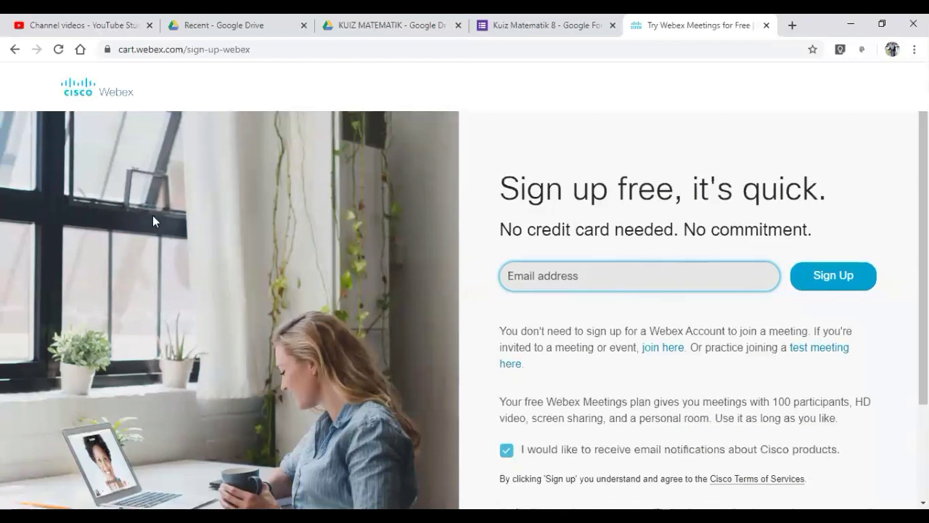
pyautogui.click(19, 50)
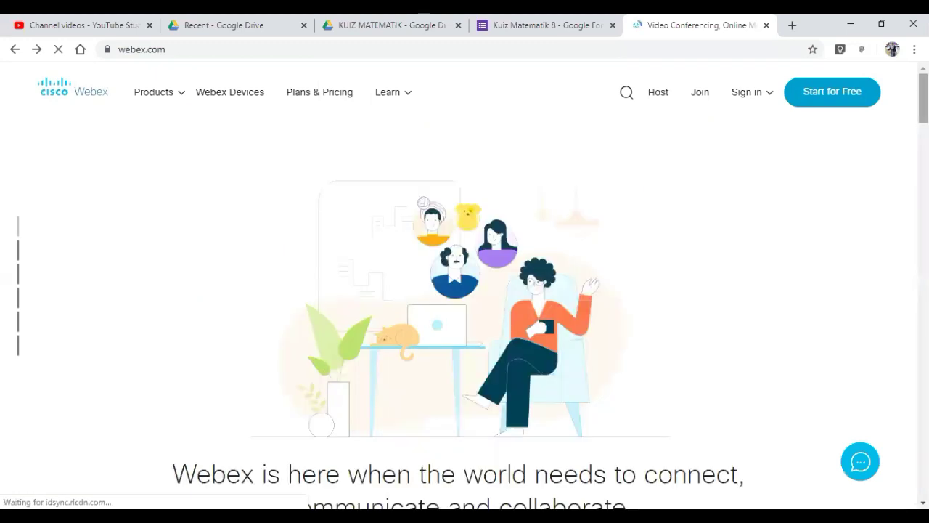
# - Choose Webex Meetings from the header's Sign in menu
pyautogui.click(750, 101)
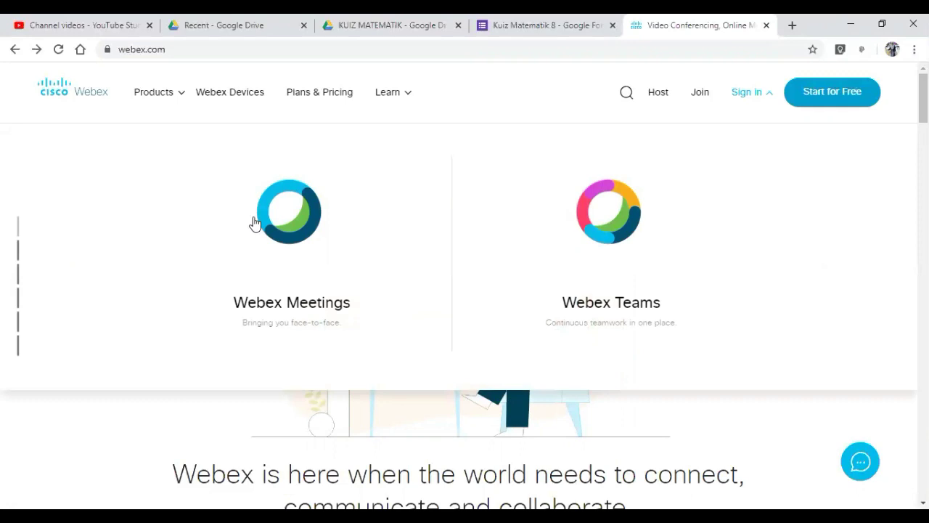
pyautogui.click(297, 238)
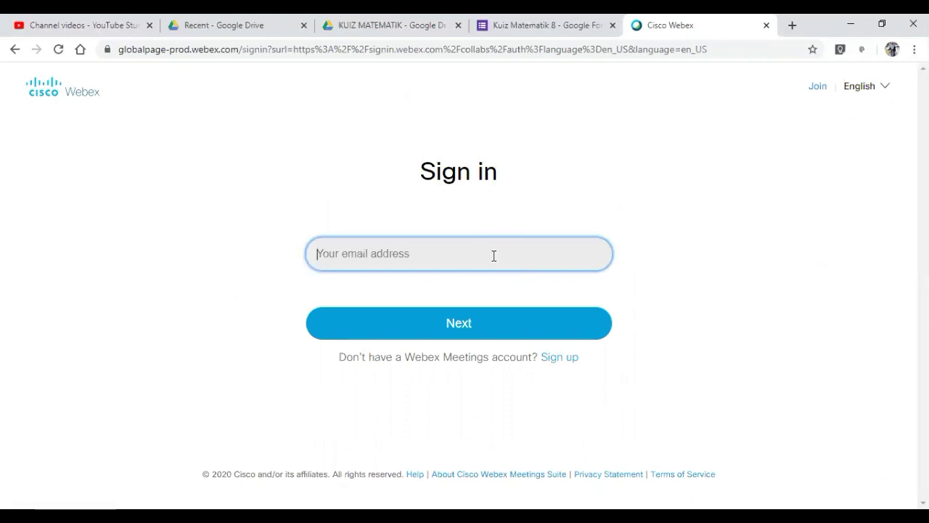
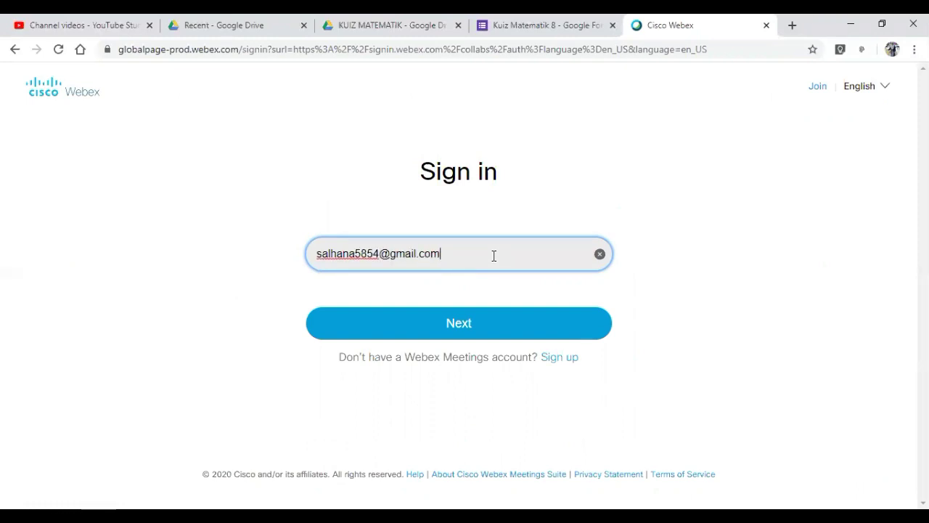
# - Sign in with the account's e-mail address and password to reach the Meetings dashboard
pyautogui.click(463, 325)
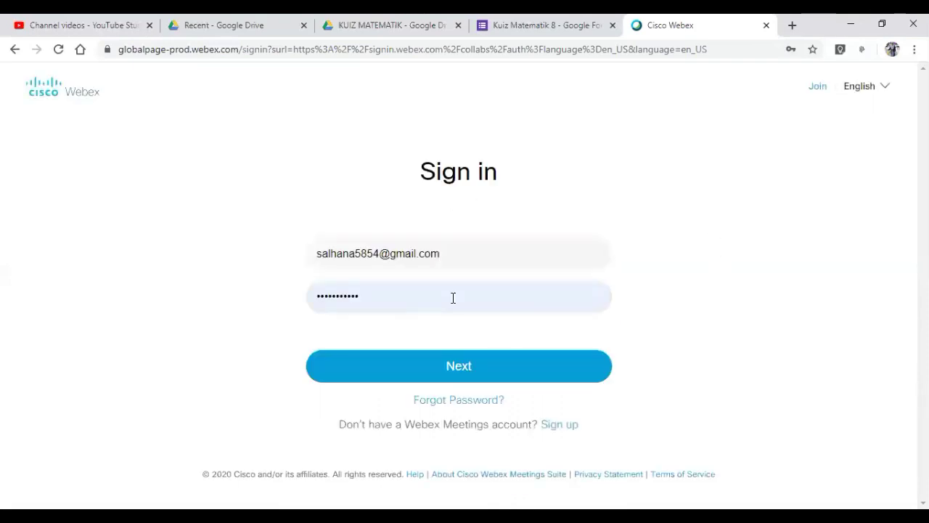
pyautogui.click(462, 378)
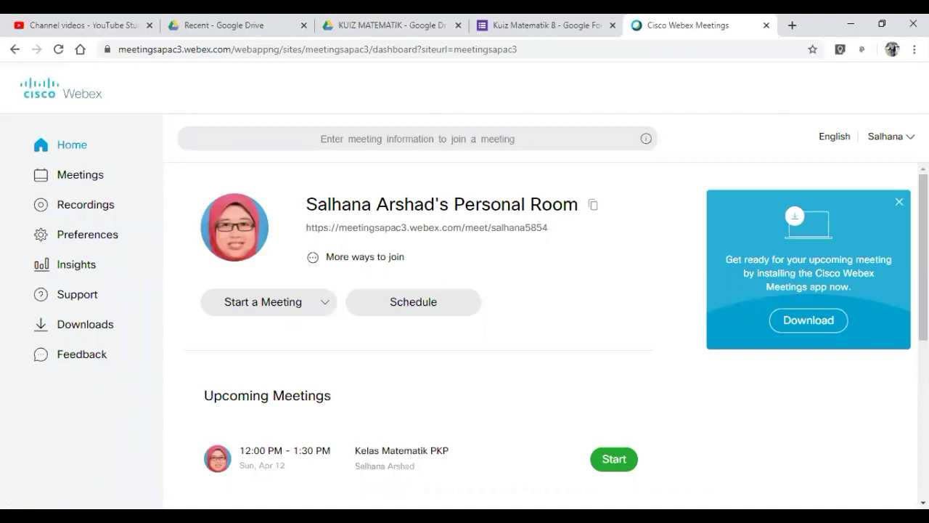
# - Close the Download promotion panel and open the Schedule a Meeting form
pyautogui.click(899, 204)
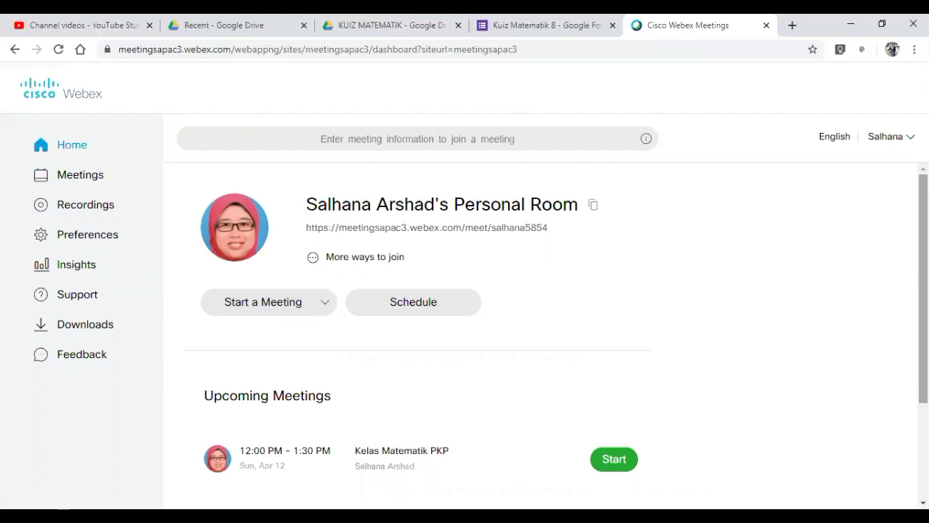
pyautogui.scroll(-1, 546, 335)
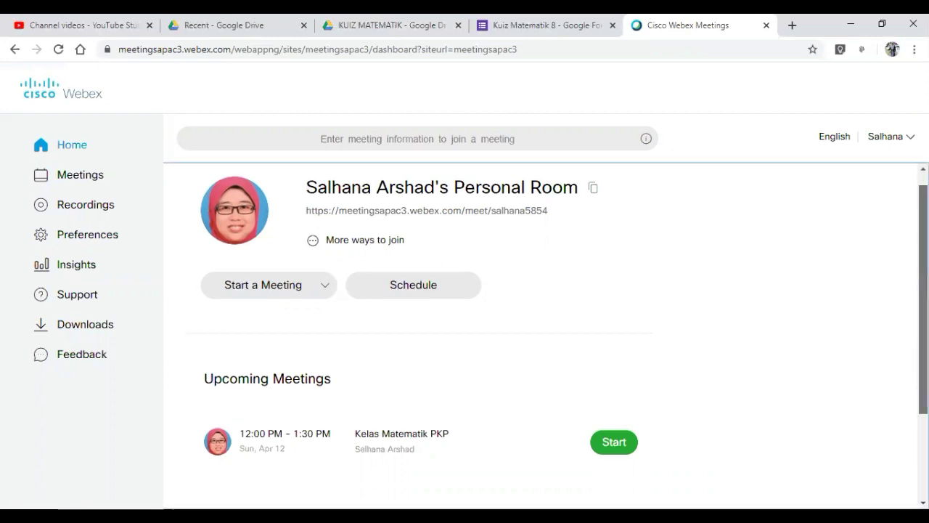
pyautogui.scroll(1, 547, 335)
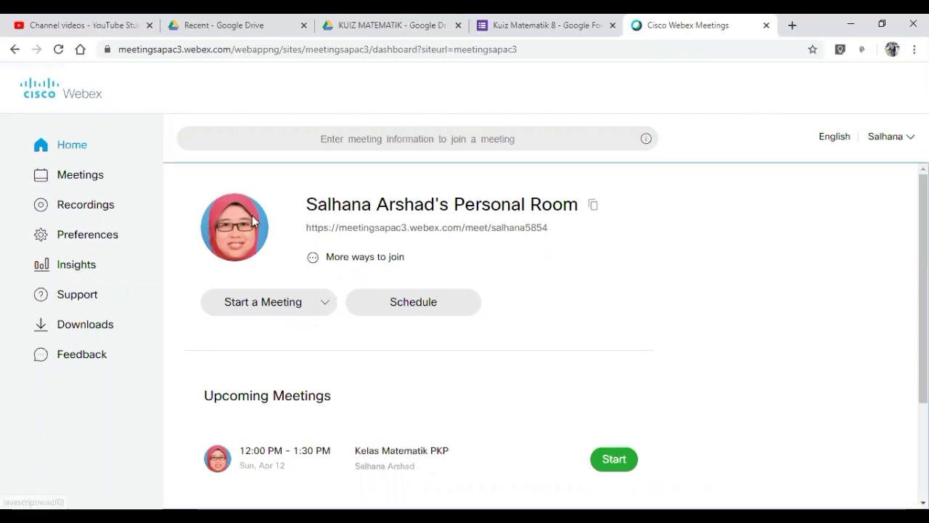
pyautogui.moveTo(242, 261)
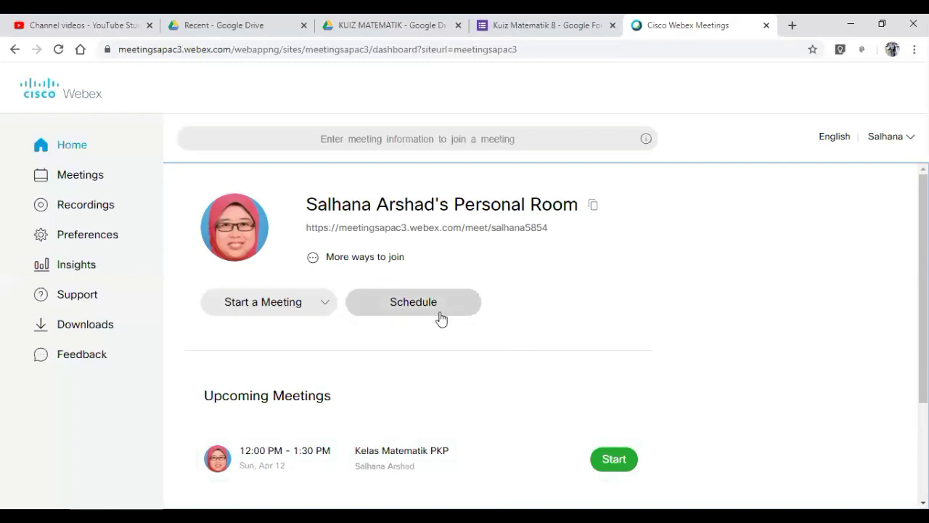
pyautogui.click(418, 308)
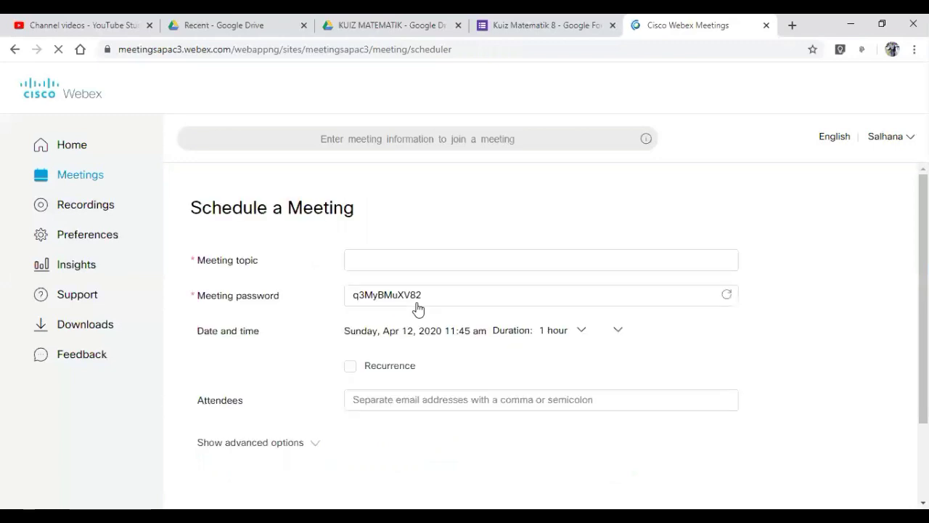
# - Title the meeting 'Kelas Matematik Bersama' plus the teacher's name, then open the date-time picker
pyautogui.click(425, 263)
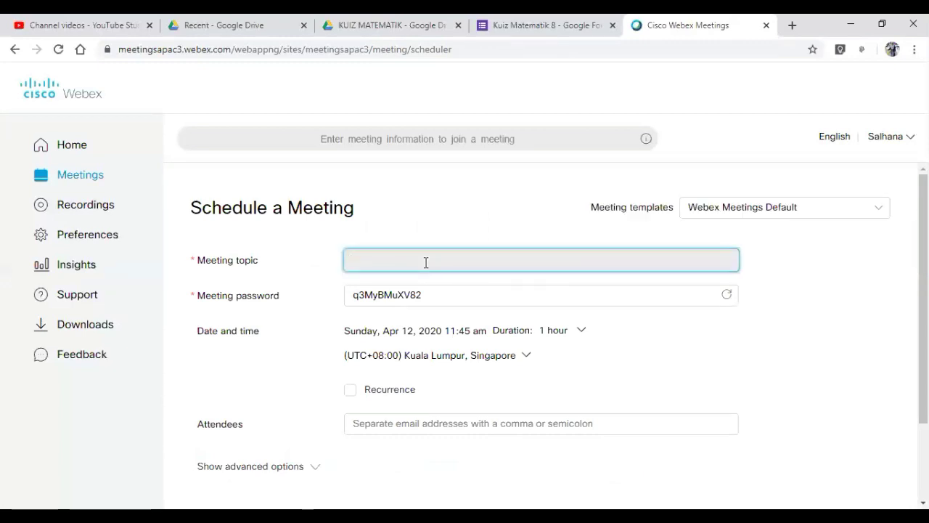
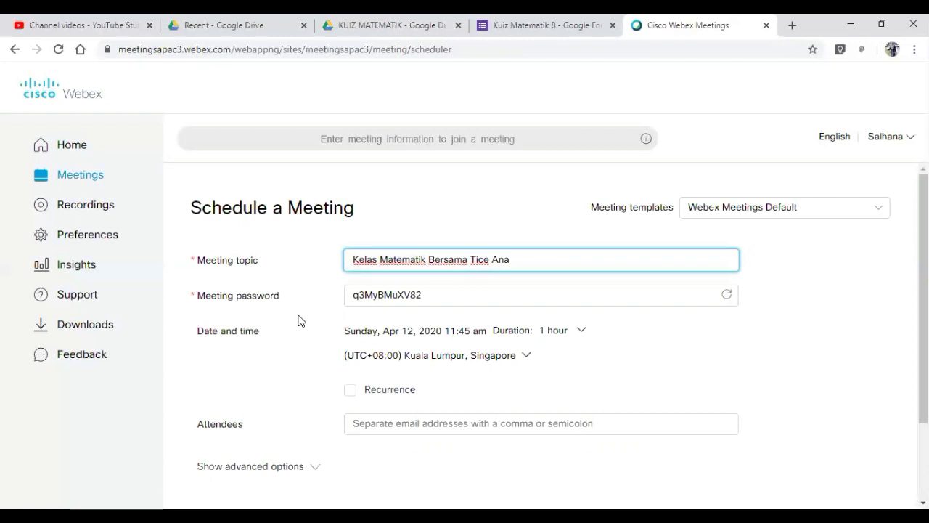
pyautogui.click(723, 319)
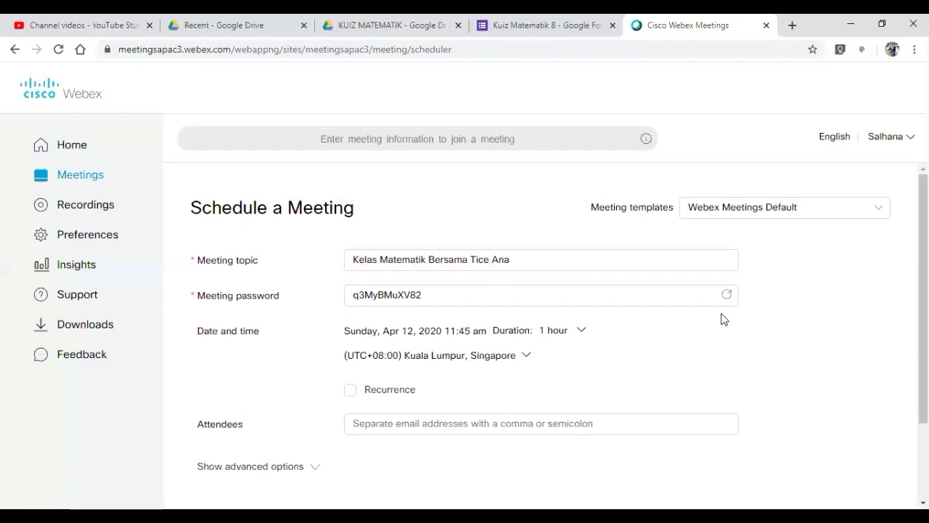
pyautogui.click(546, 333)
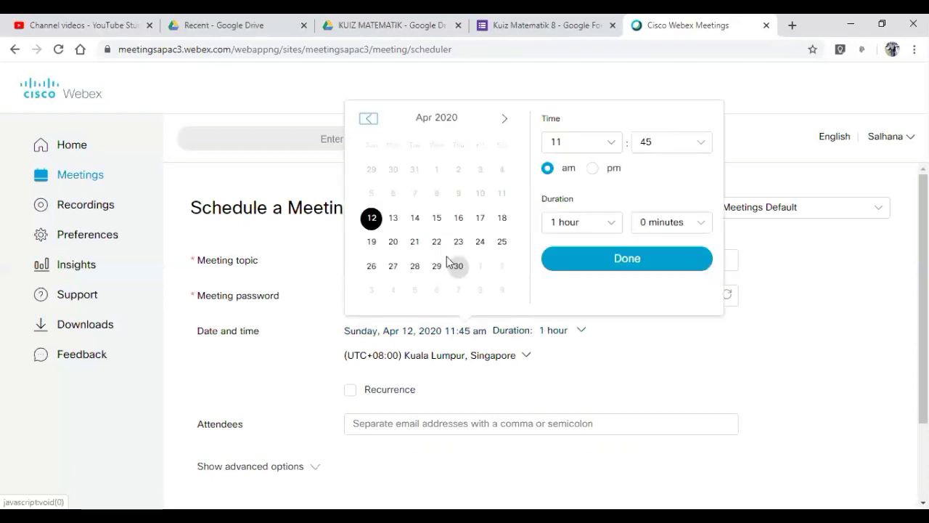
# - Set the meeting to Sunday, Apr 12, 2020 at 4:00 am, lasting 2 hours
pyautogui.click(372, 224)
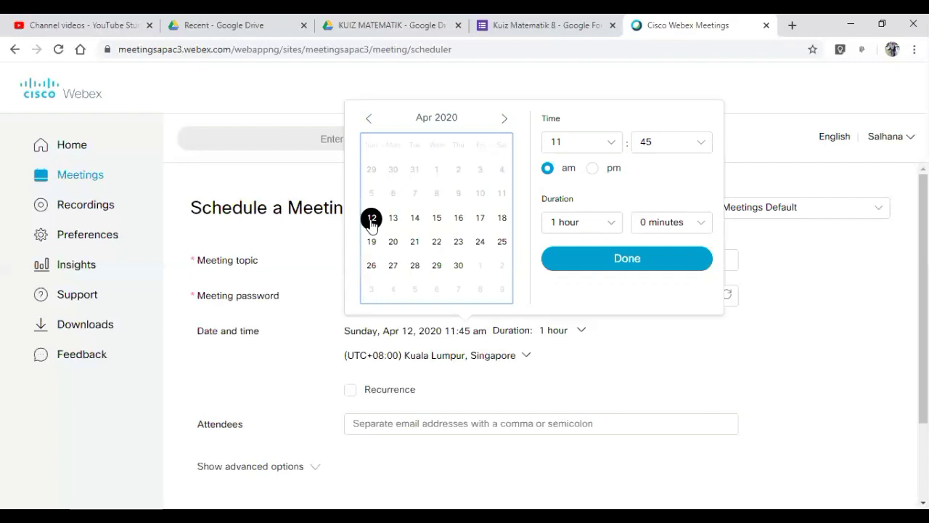
pyautogui.click(614, 148)
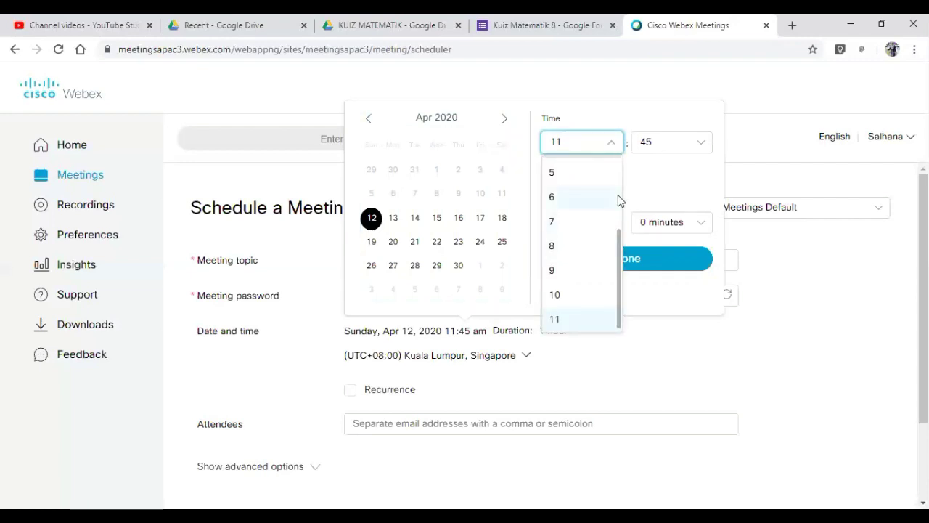
pyautogui.click(618, 195)
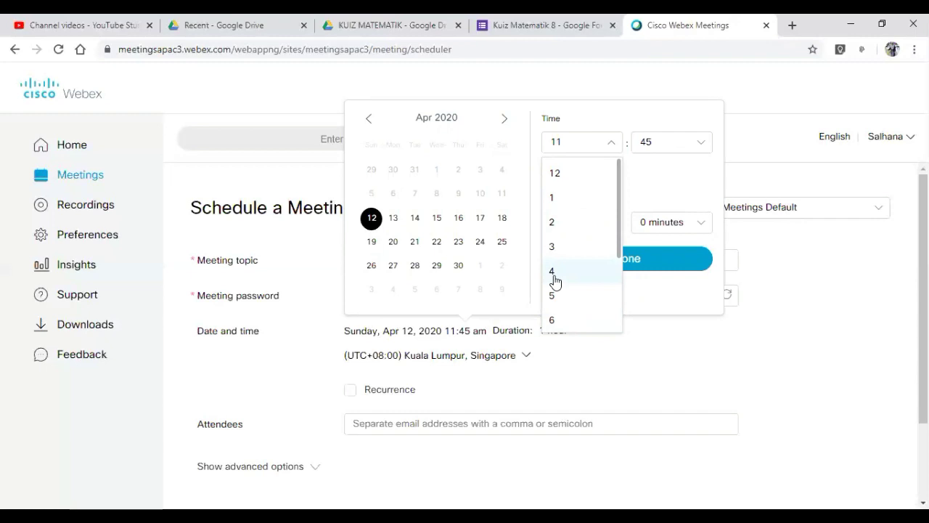
pyautogui.click(554, 275)
pyautogui.click(702, 142)
pyautogui.scroll(2, 711, 183)
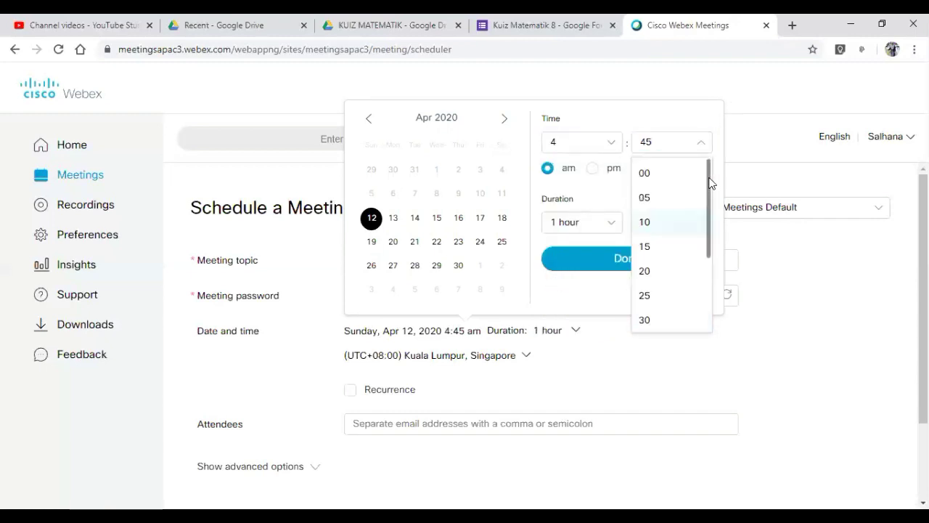
pyautogui.click(645, 175)
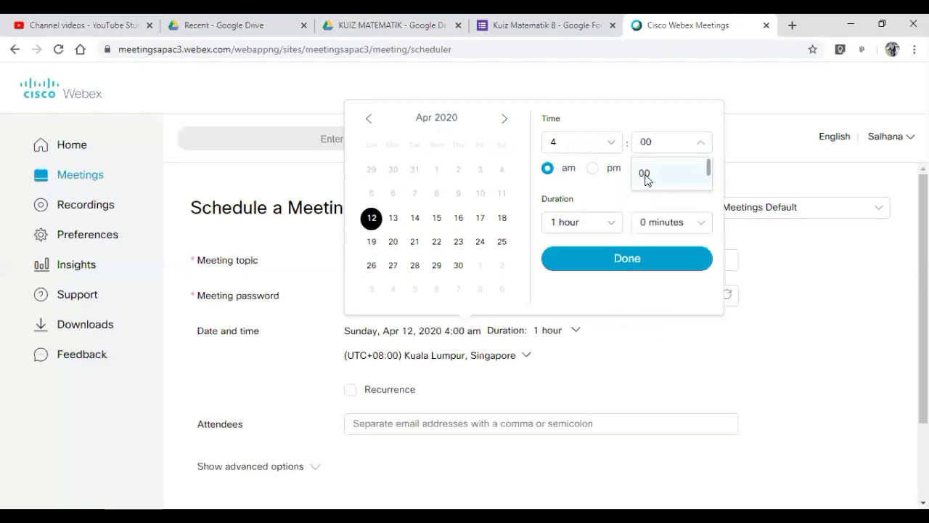
pyautogui.click(613, 223)
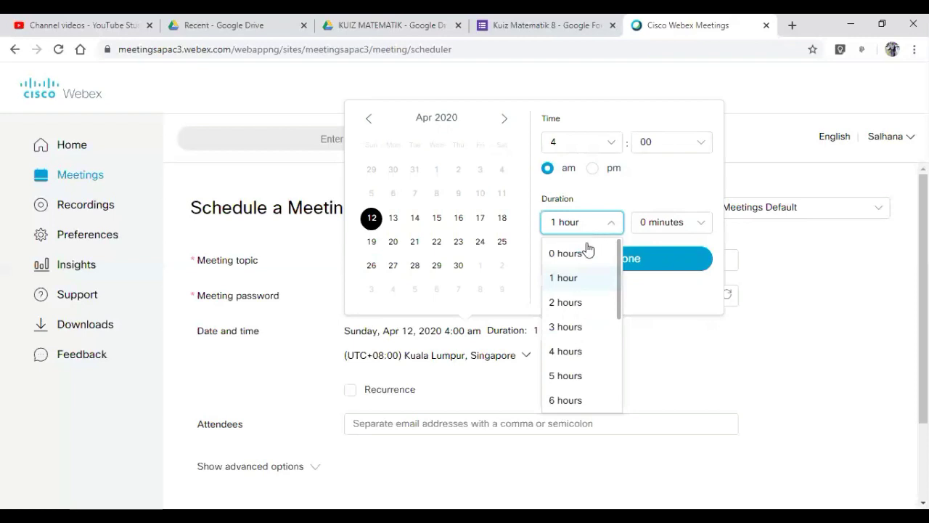
pyautogui.click(651, 233)
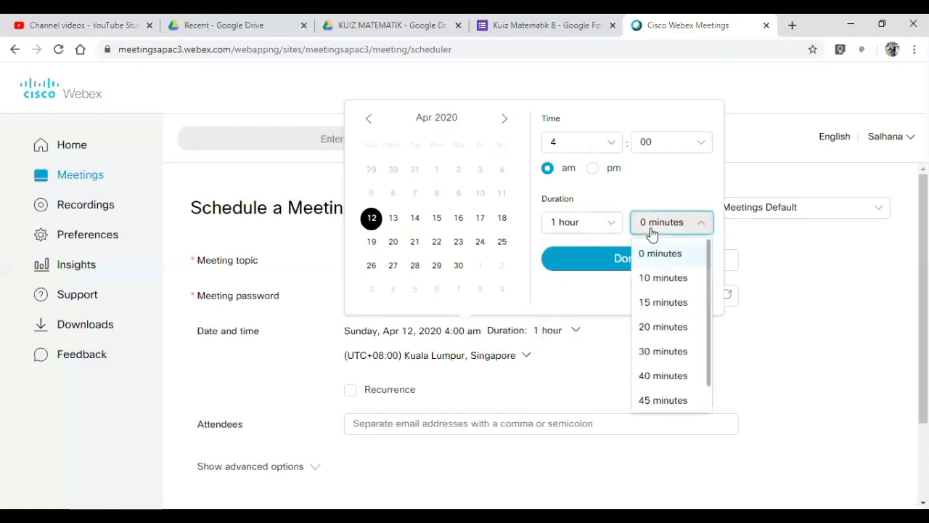
pyautogui.click(608, 229)
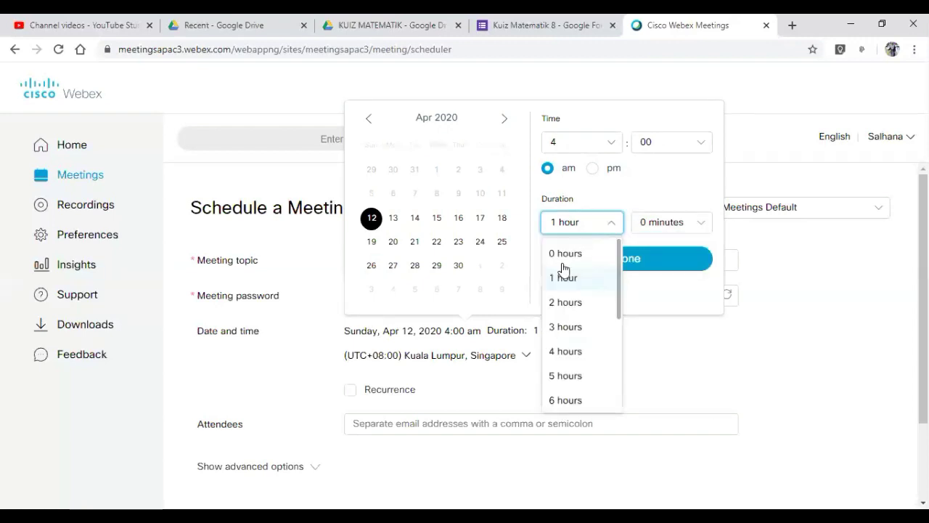
pyautogui.click(564, 308)
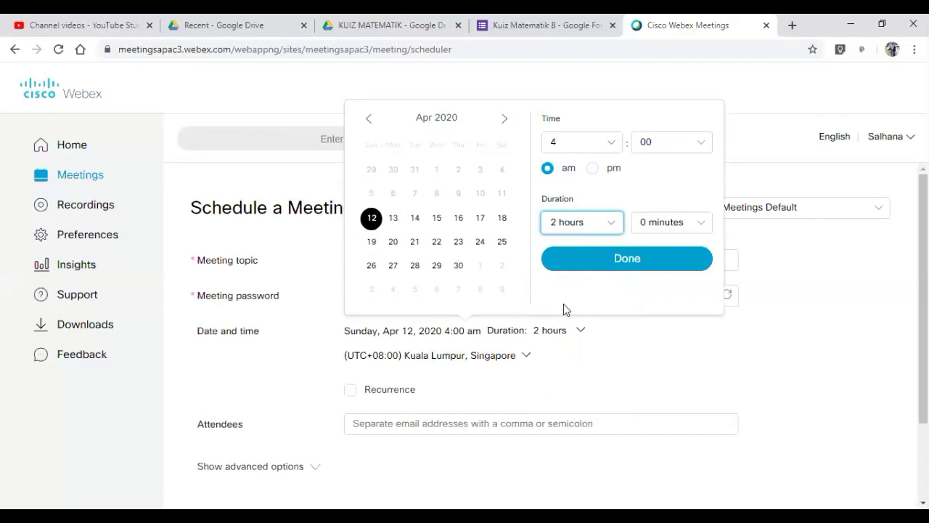
pyautogui.click(639, 266)
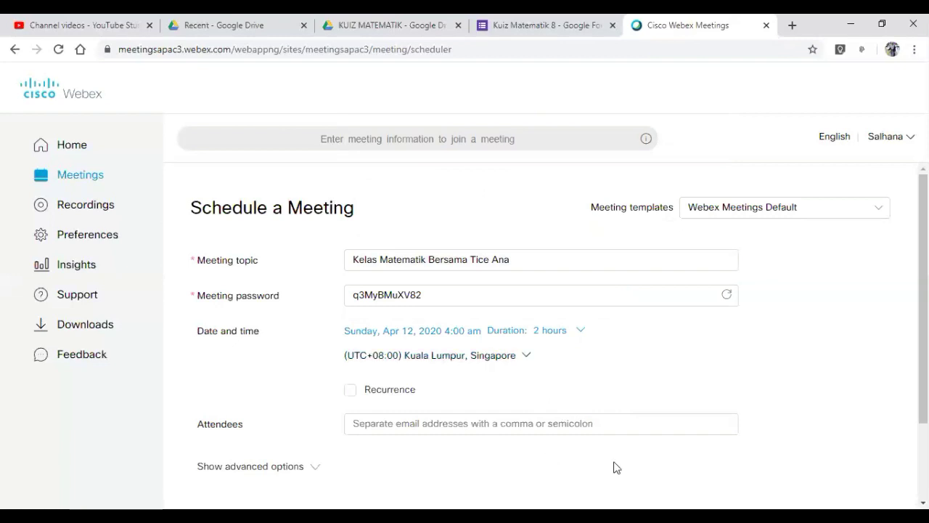
# - Check the advanced options, then schedule the 4:00 am, 2-hour maths class meeting
pyautogui.scroll(-2, 545, 334)
pyautogui.scroll(-1, 545, 334)
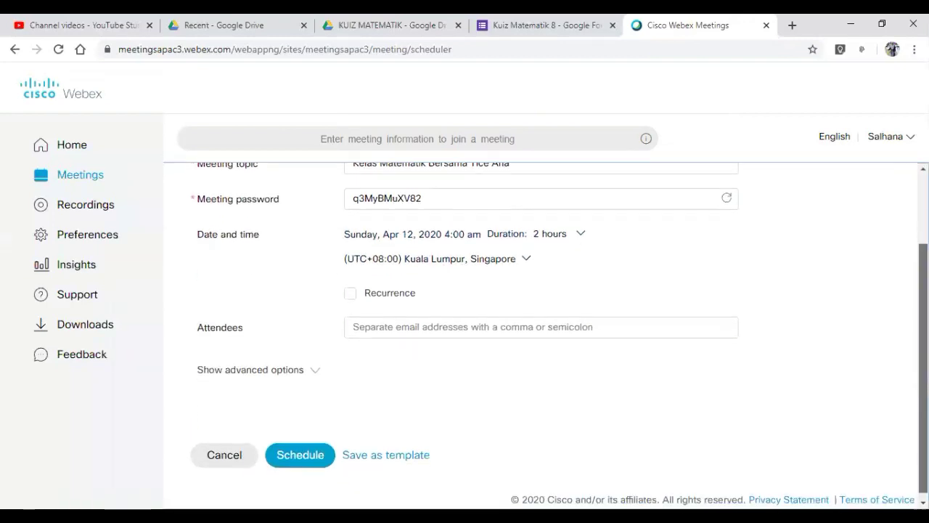
pyautogui.click(255, 369)
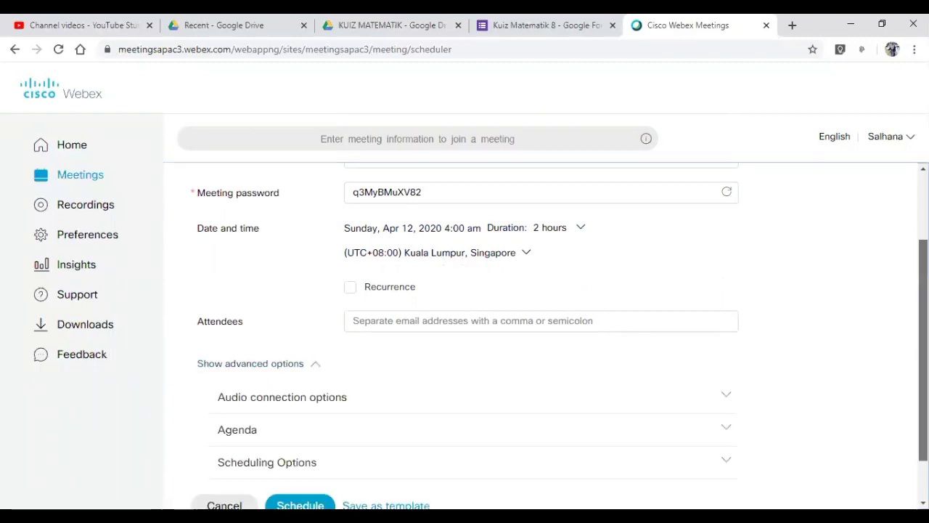
pyautogui.scroll(-1, 545, 334)
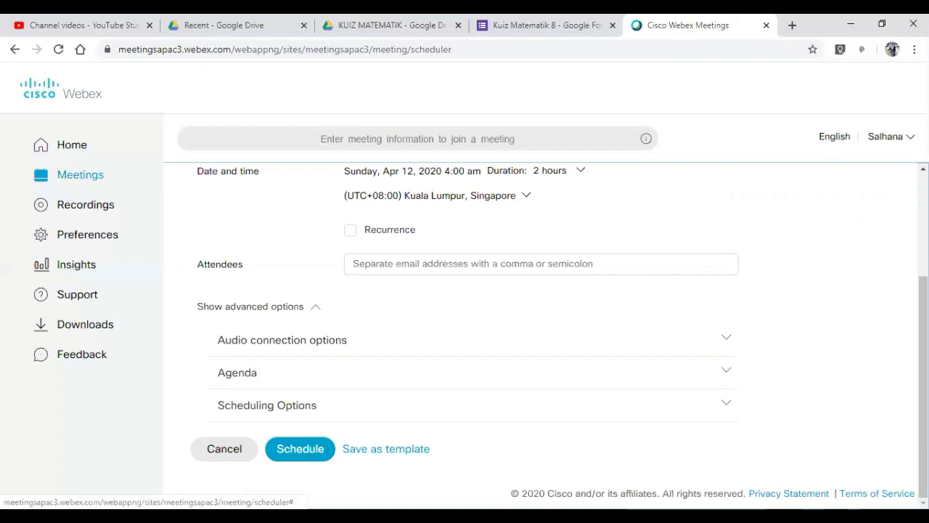
pyautogui.click(288, 316)
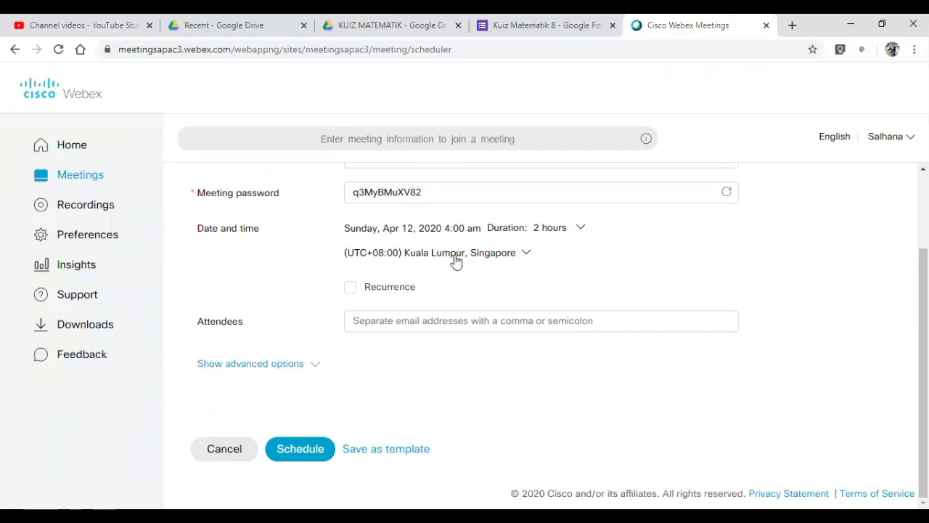
pyautogui.moveTo(924, 334)
pyautogui.mouseDown()
pyautogui.moveTo(924, 271)
pyautogui.moveTo(924, 334)
pyautogui.mouseUp()
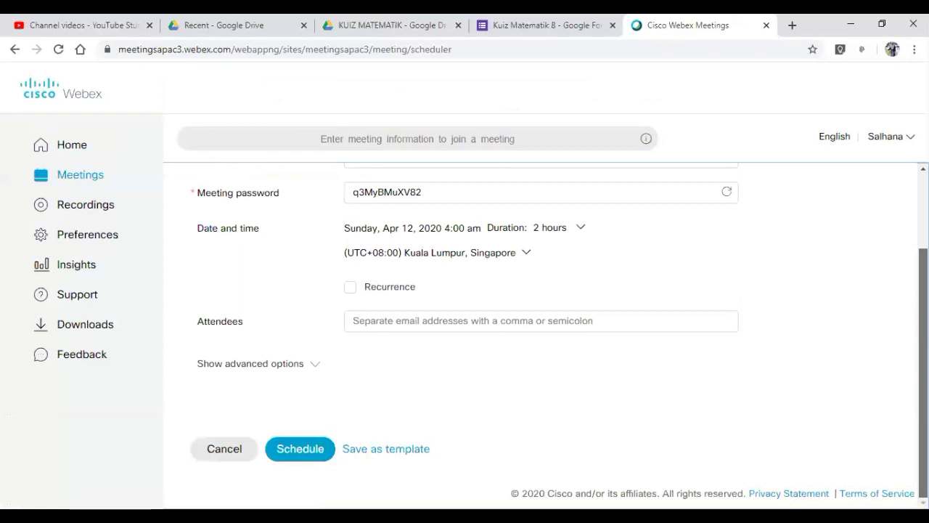
pyautogui.click(305, 454)
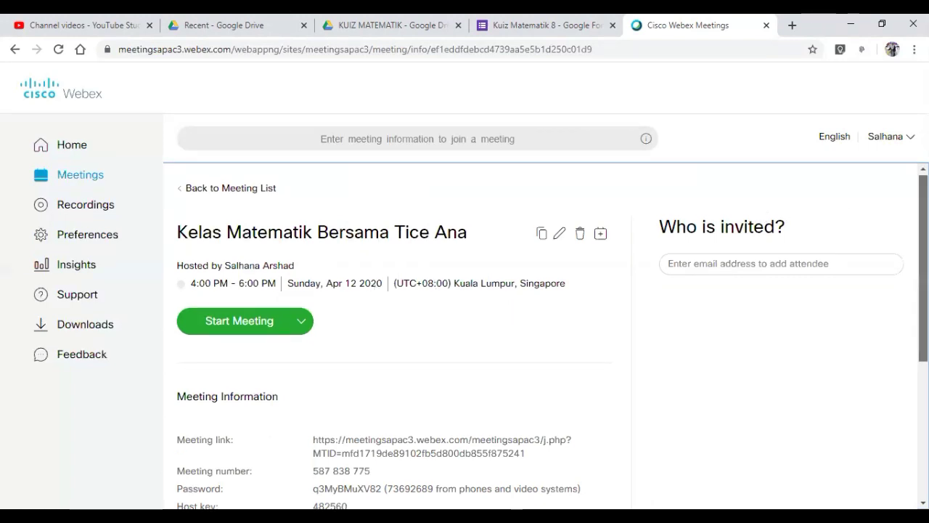
# - Select and copy the Meeting link shown on the meeting information page
pyautogui.scroll(-3, 465, 327)
pyautogui.scroll(-1, 400, 262)
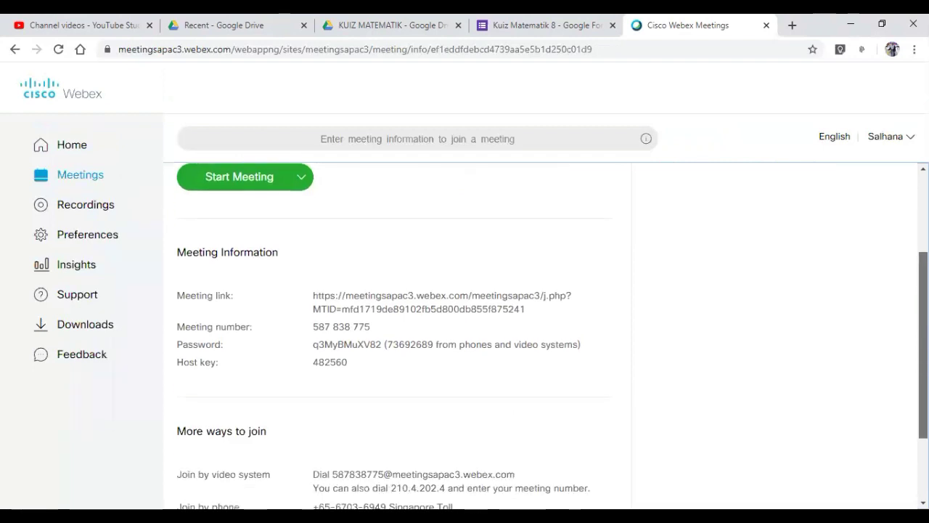
pyautogui.tripleClick(322, 297)
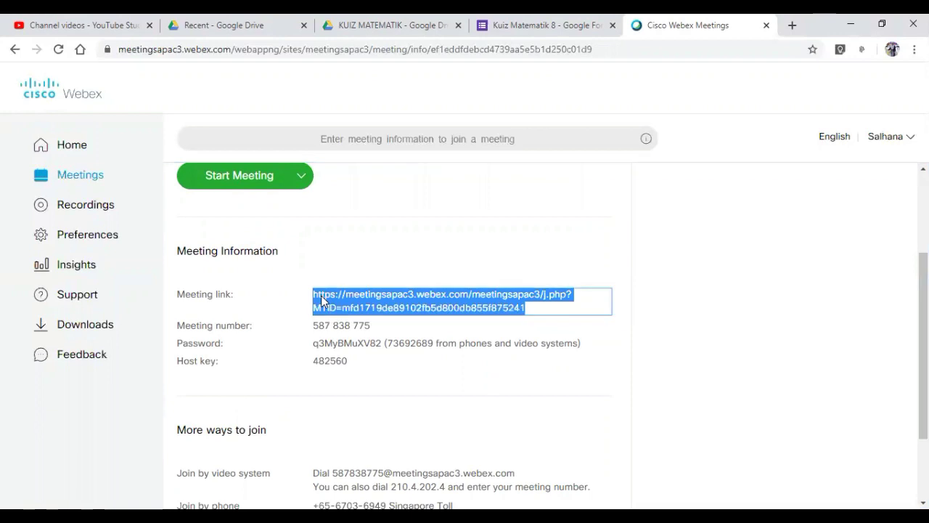
pyautogui.rightClick(321, 299)
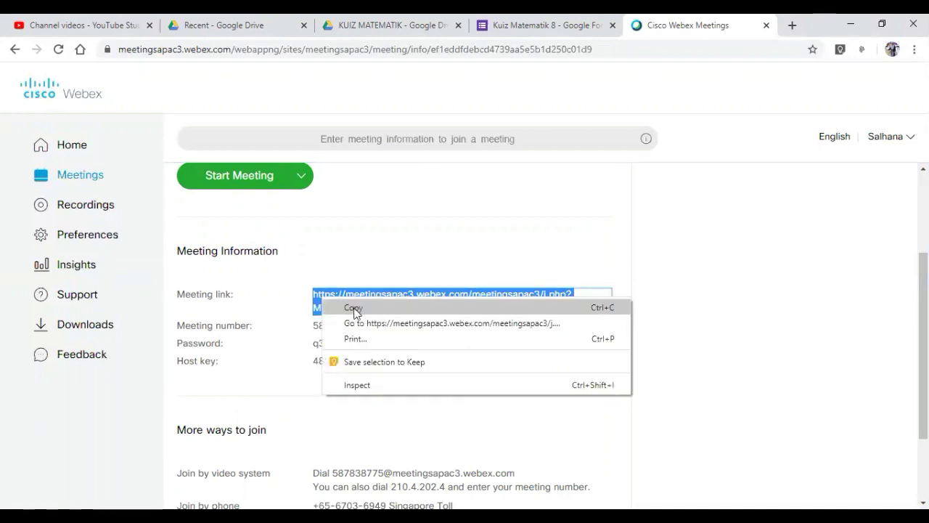
pyautogui.click(353, 309)
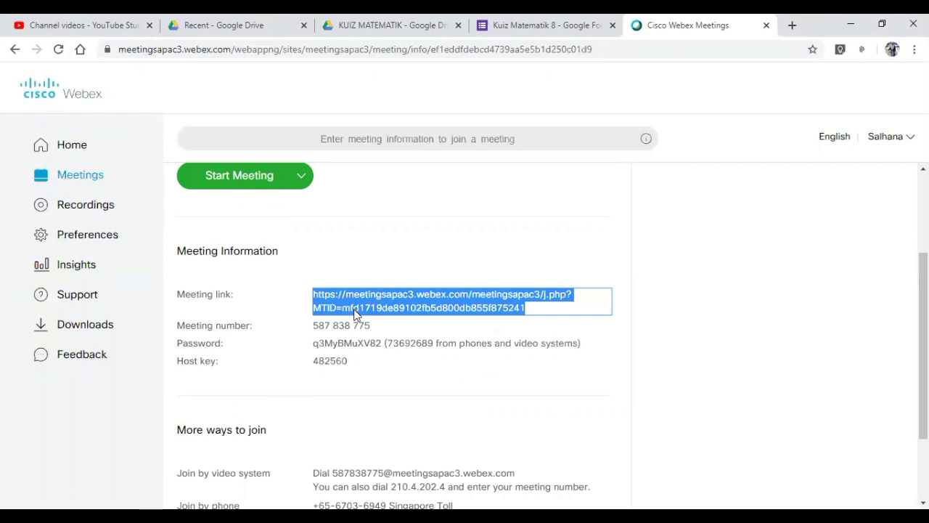
pyautogui.click(556, 396)
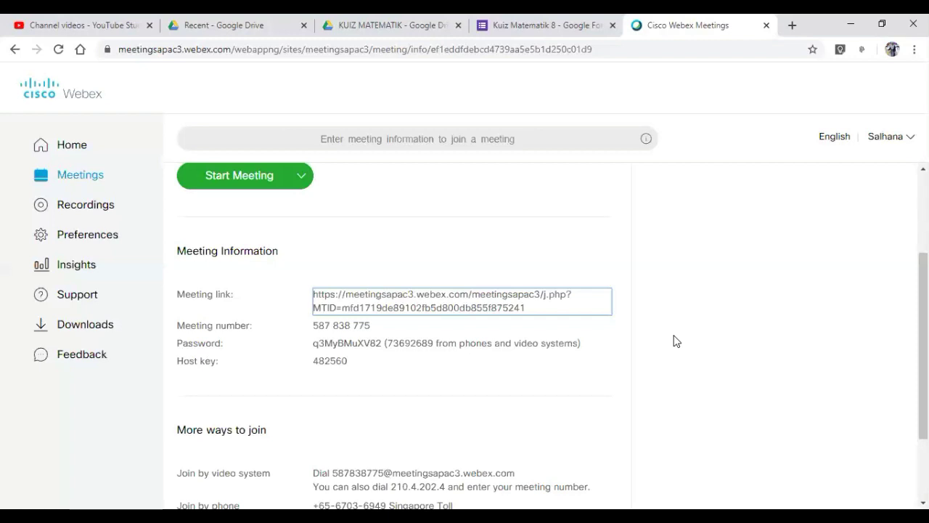
pyautogui.click(386, 302)
pyautogui.click(549, 336)
pyautogui.click(459, 311)
pyautogui.click(667, 472)
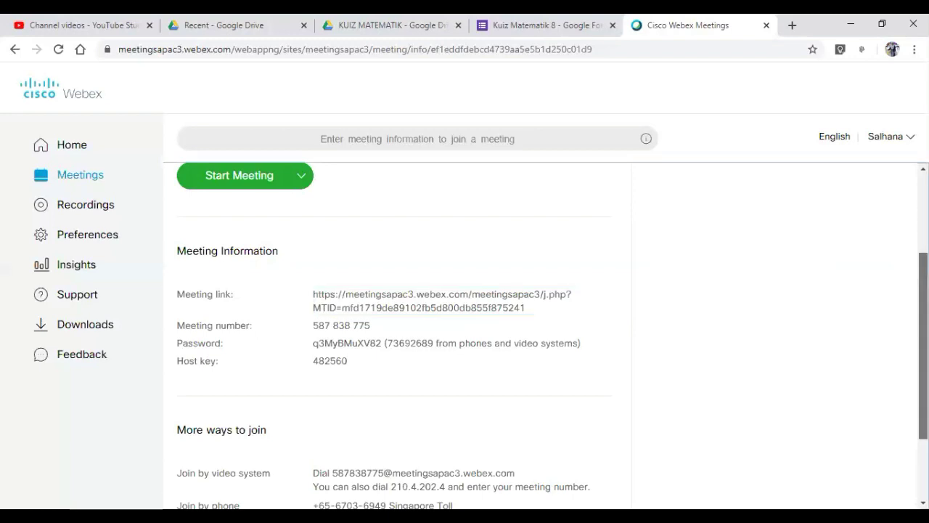
pyautogui.scroll(-2, 464, 334)
pyautogui.scroll(2, 465, 334)
pyautogui.scroll(2, 444, 317)
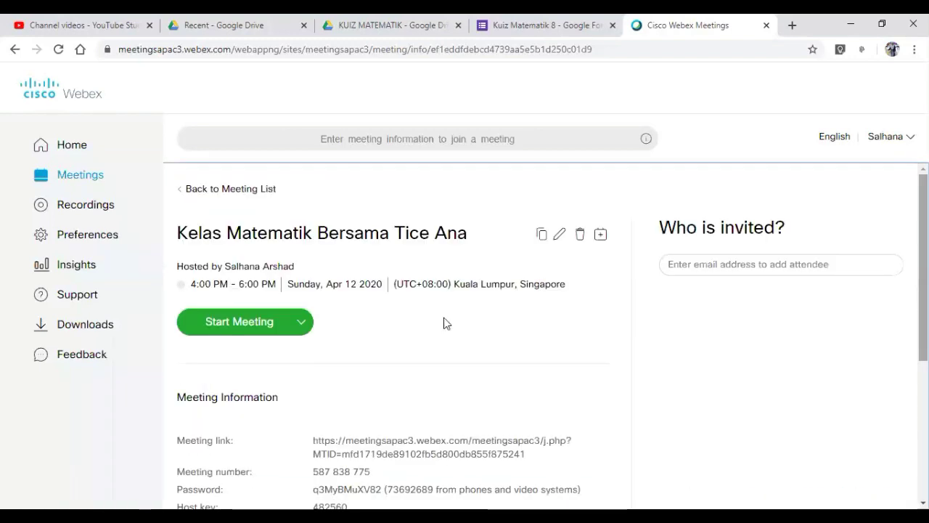
# - Return to the Webex home page and scroll to Upcoming Meetings, which lists both maths classes
pyautogui.click(81, 145)
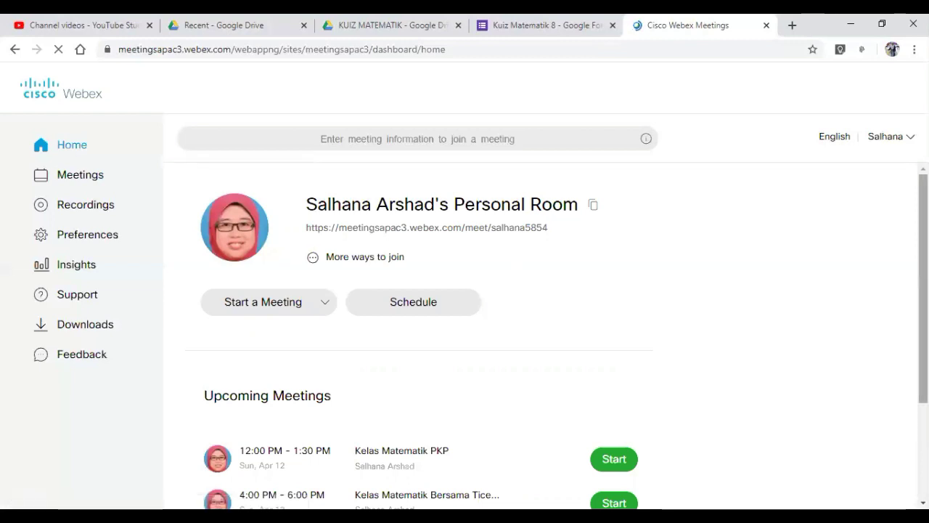
pyautogui.scroll(-2, 544, 334)
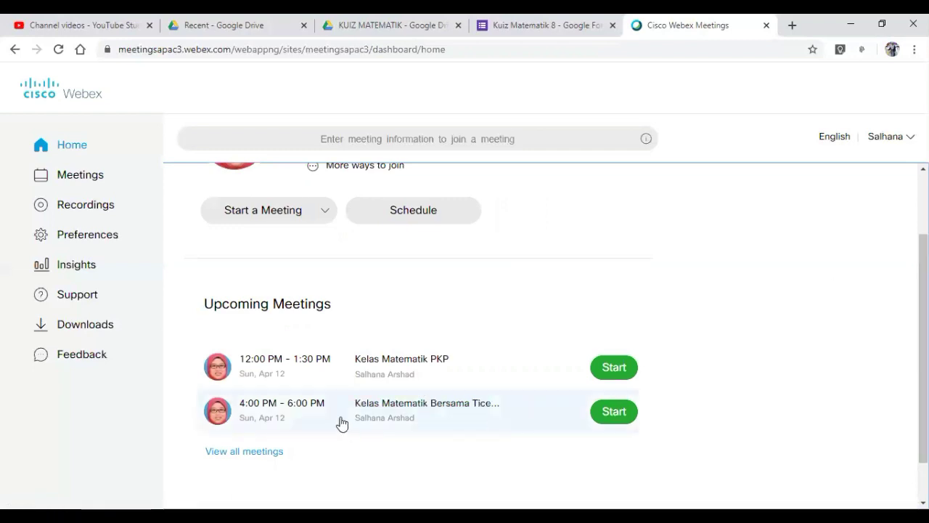
# - Start the Kelas Matematik PKP meeting from Upcoming Meetings and its preview window
pyautogui.click(616, 421)
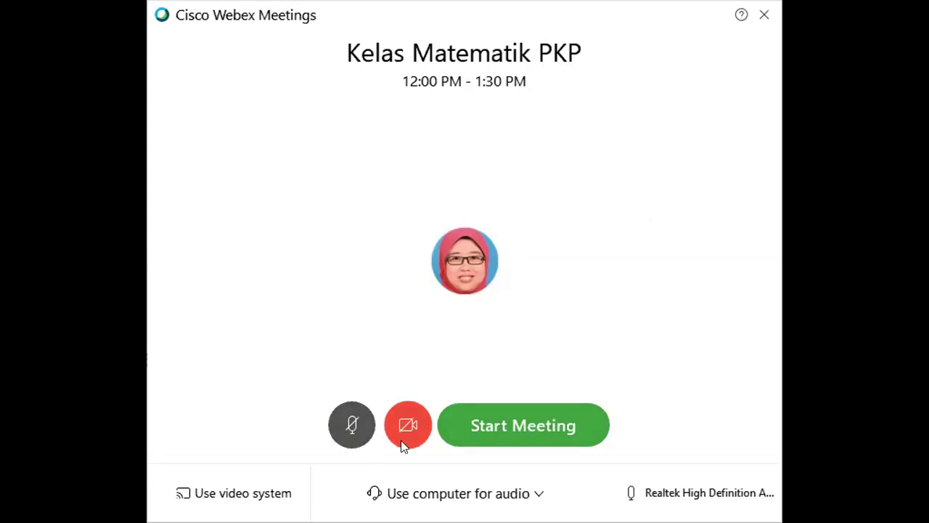
pyautogui.click(520, 428)
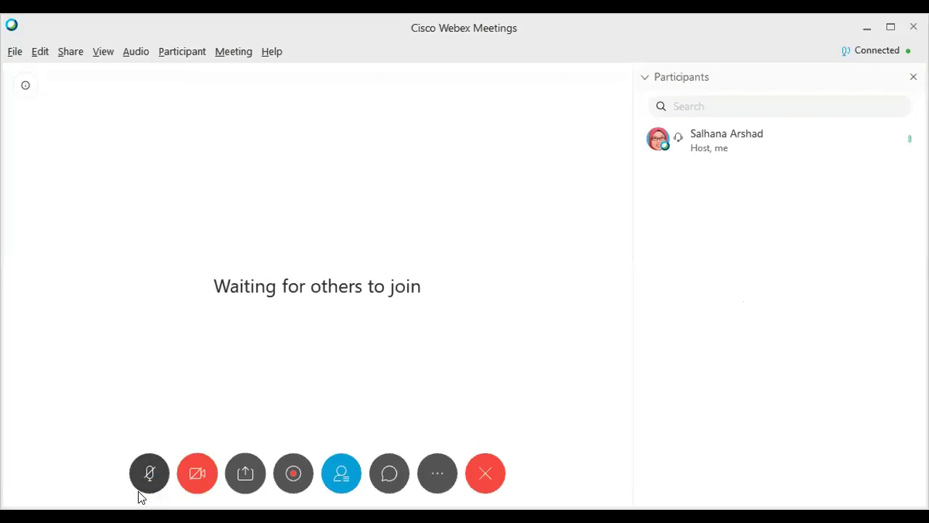
# - Unmute the microphone once the meeting window has connected
pyautogui.click(157, 485)
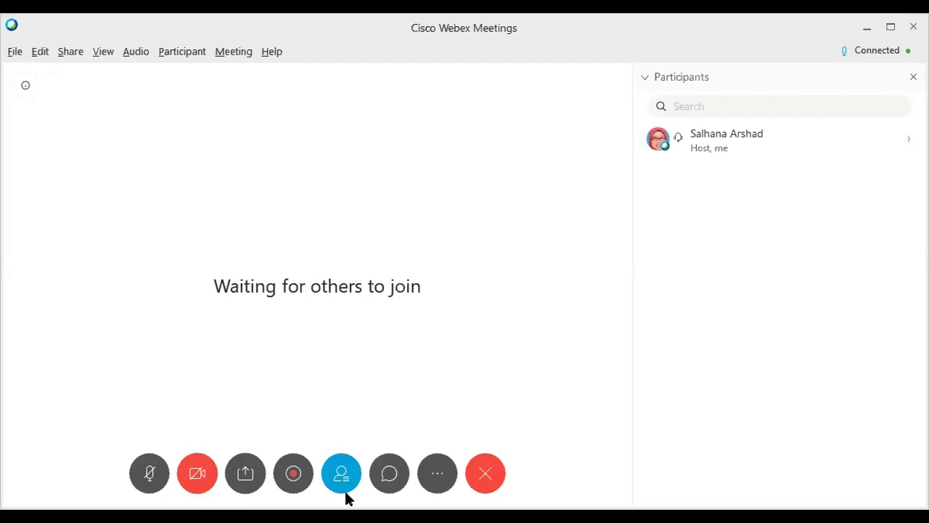
# - Share the Paint window from the Share Content list
pyautogui.click(247, 476)
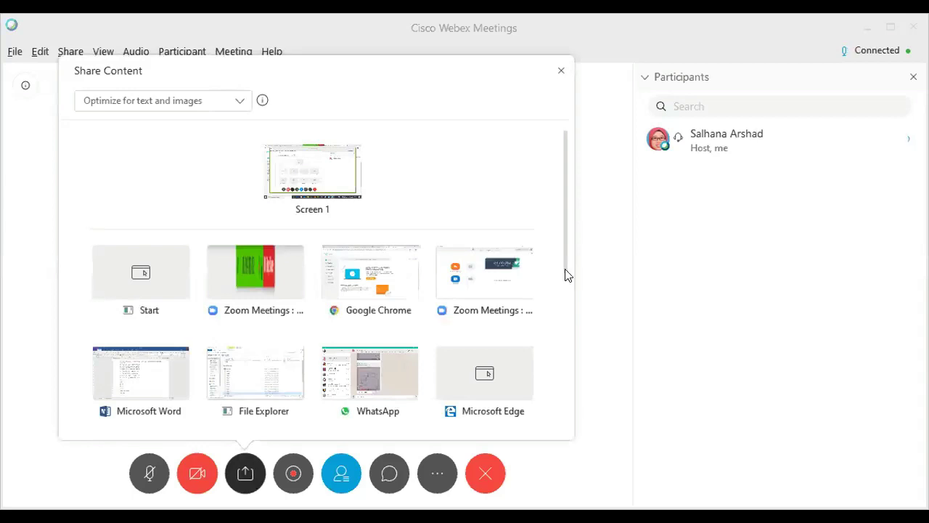
pyautogui.scroll(-5, 567, 292)
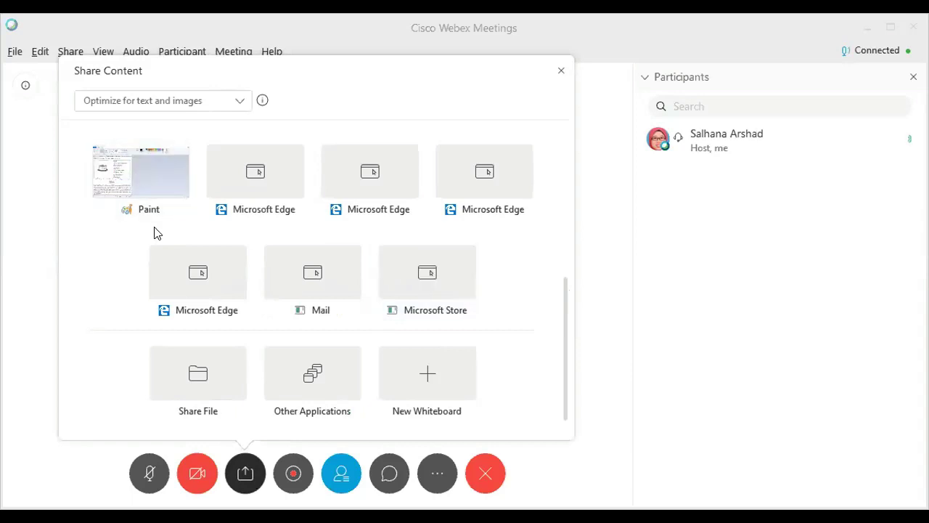
pyautogui.moveTo(138, 169)
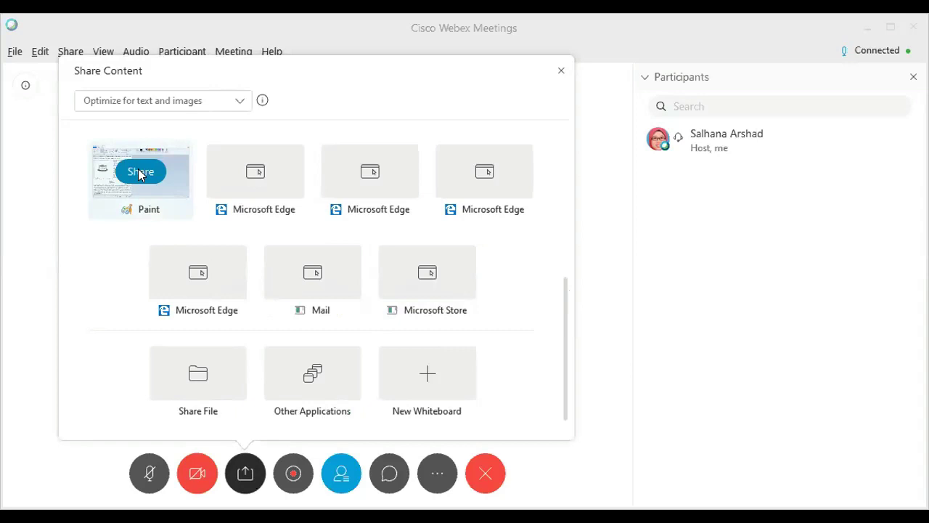
pyautogui.click(140, 174)
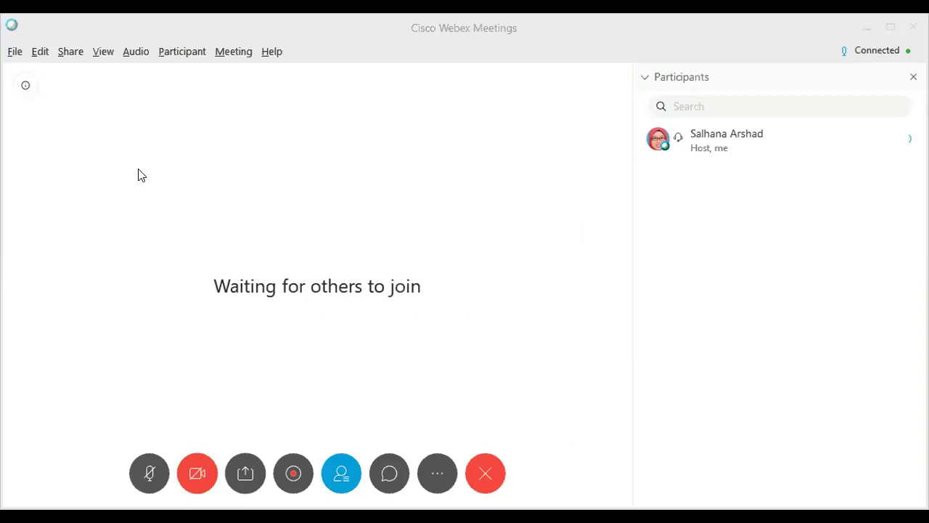
# - Share a New Whiteboard instead and dismiss the video-system viewers notice with OK
pyautogui.click(246, 472)
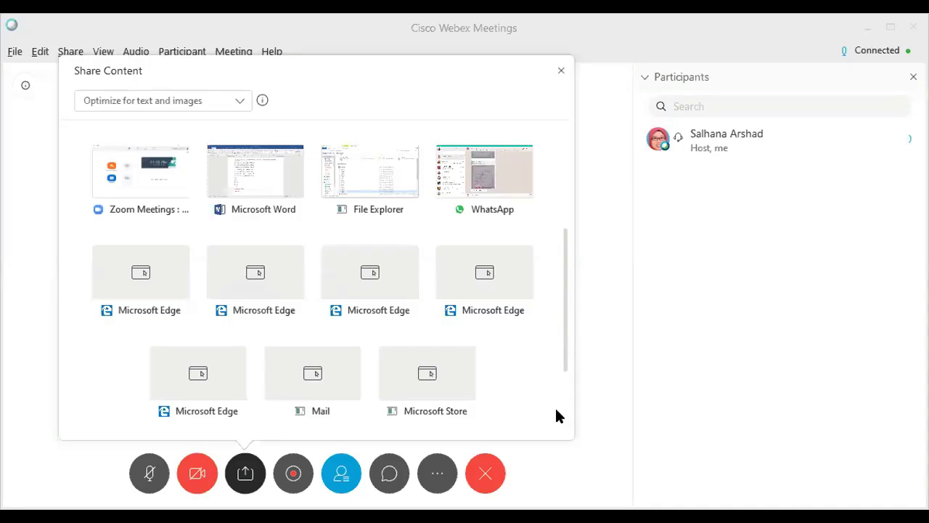
pyautogui.scroll(-3, 556, 415)
pyautogui.moveTo(429, 376)
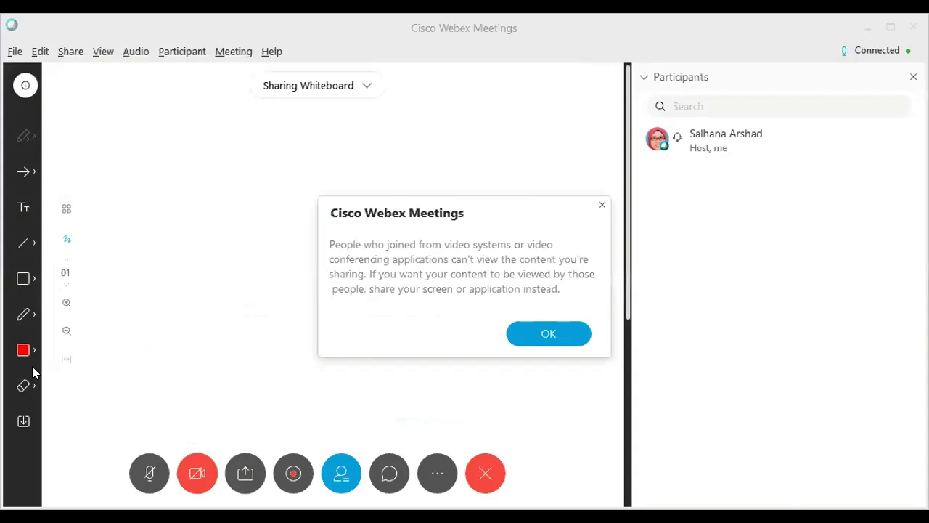
pyautogui.click(30, 321)
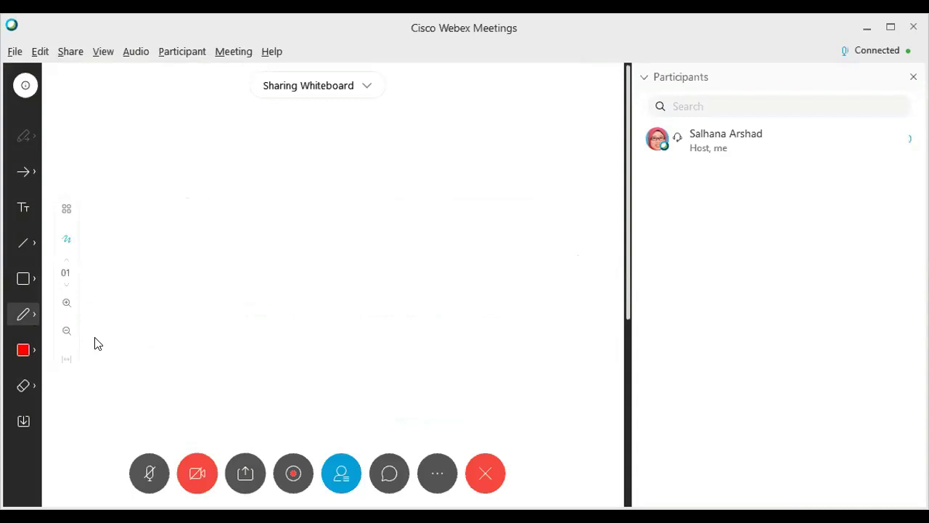
# - Handwrite '1+2=' in red pen on the shared whiteboard, leaving the answer blank
pyautogui.moveTo(212, 172); pyautogui.dragTo(223, 240)
pyautogui.moveTo(269, 176); pyautogui.dragTo(286, 213)
pyautogui.moveTo(244, 204)
pyautogui.mouseDown()
pyautogui.moveTo(301, 185)
pyautogui.moveTo(367, 212)
pyautogui.mouseUp()
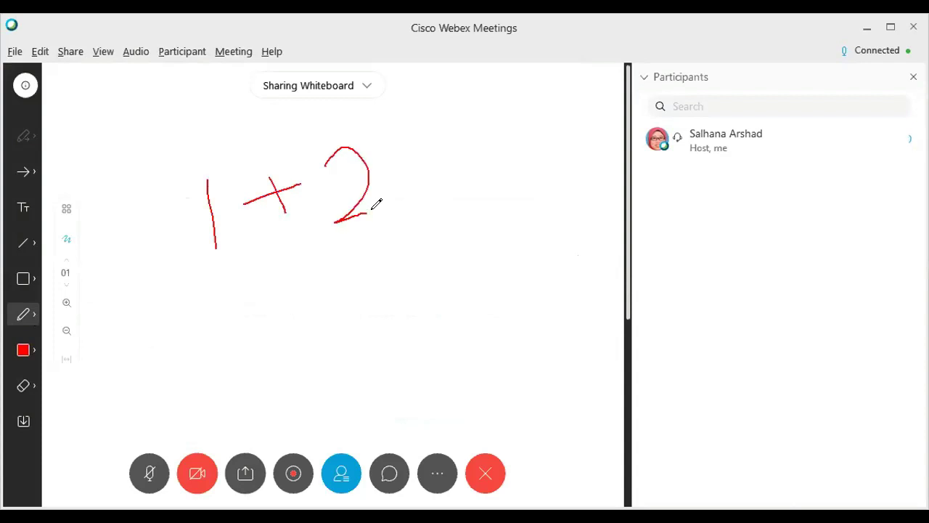
pyautogui.moveTo(411, 157); pyautogui.dragTo(432, 153)
pyautogui.moveTo(416, 170); pyautogui.dragTo(446, 162)
# - Close the shared whiteboard for everyone, confirming with Yes and choosing No to saving
pyautogui.click(368, 87)
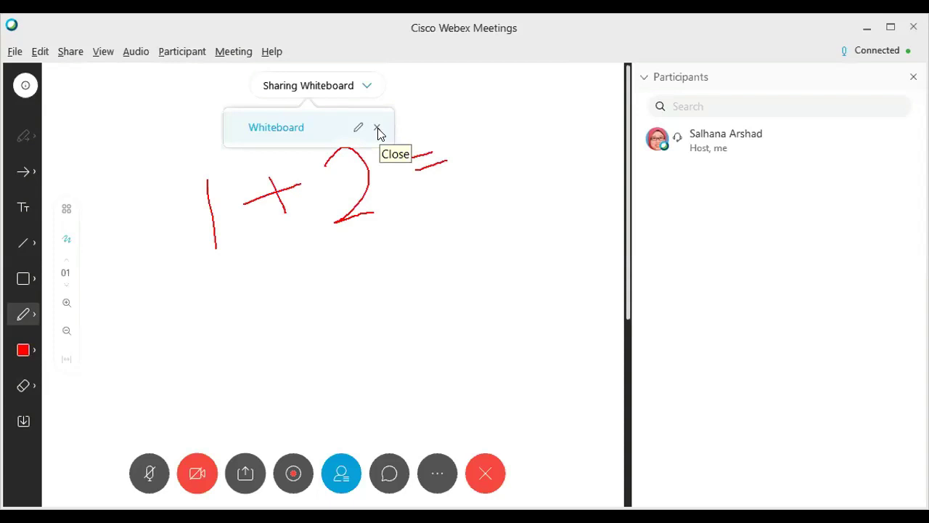
pyautogui.click(378, 130)
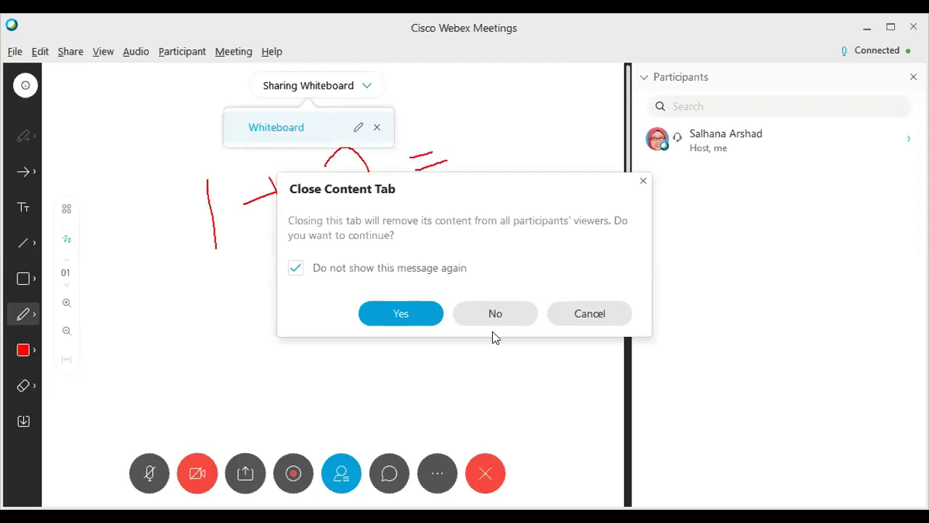
pyautogui.click(424, 320)
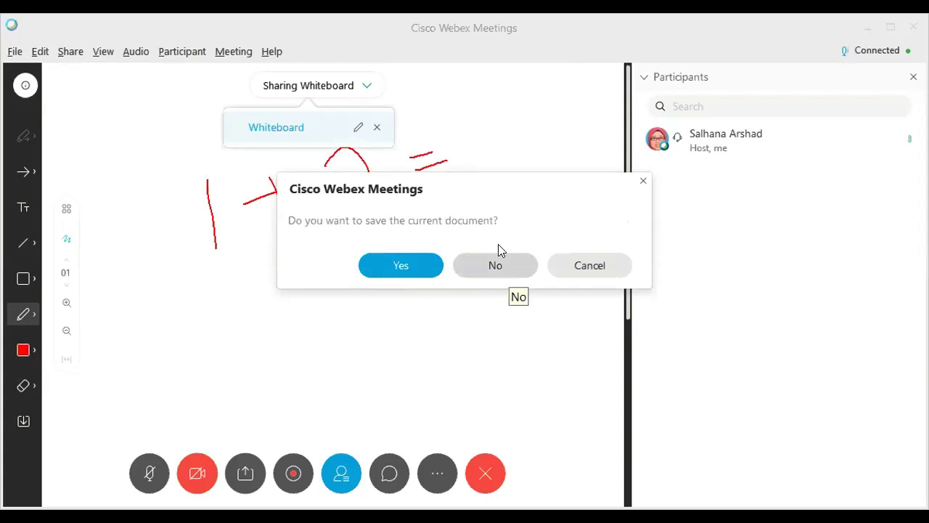
pyautogui.click(510, 271)
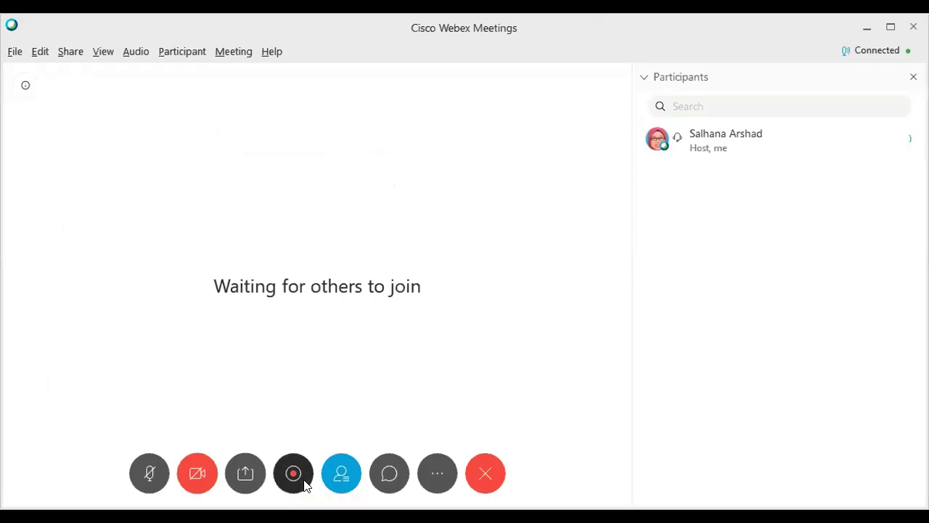
# - Record about seven seconds of the meeting, saved as MP4 in Documents, then stop
pyautogui.click(305, 480)
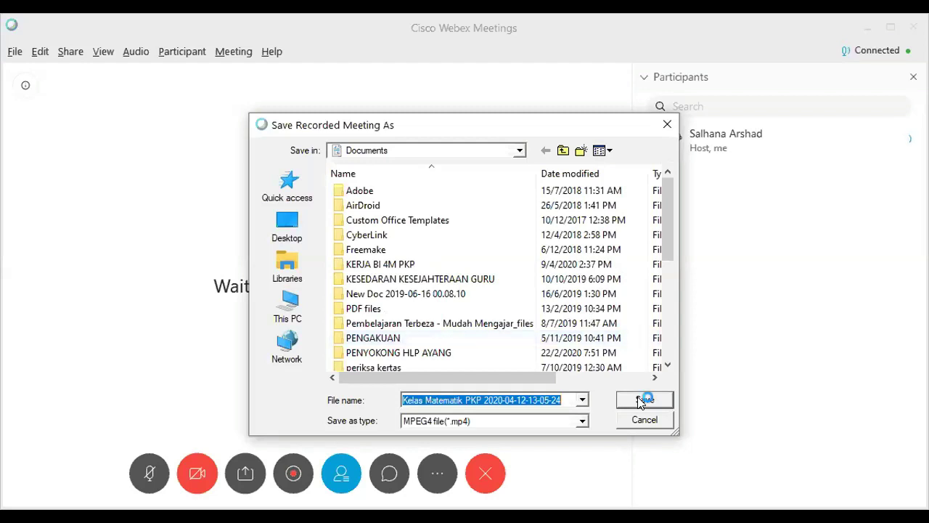
pyautogui.click(642, 400)
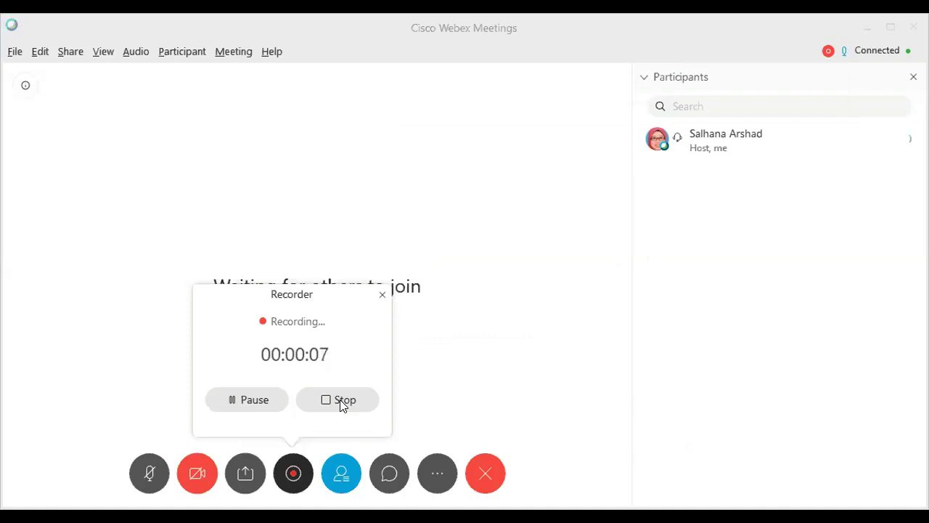
pyautogui.click(344, 403)
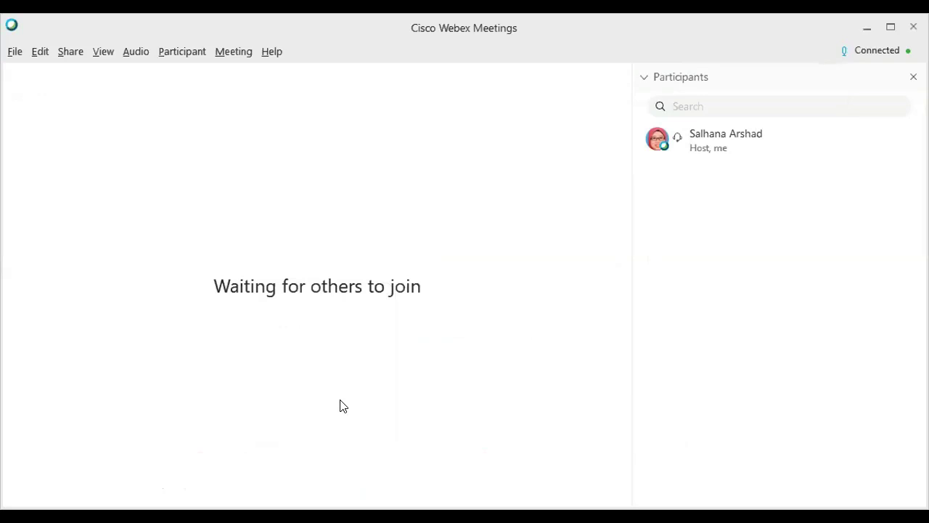
pyautogui.moveTo(338, 485)
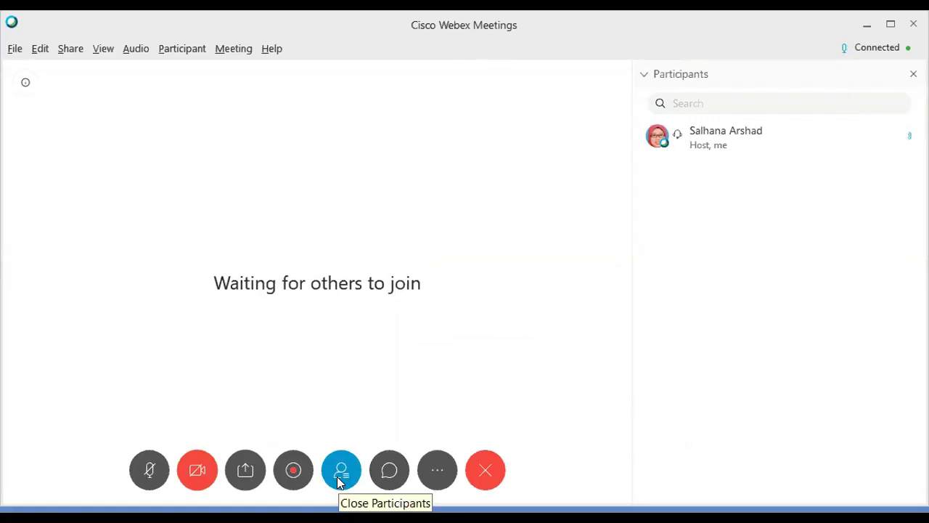
pyautogui.click(339, 480)
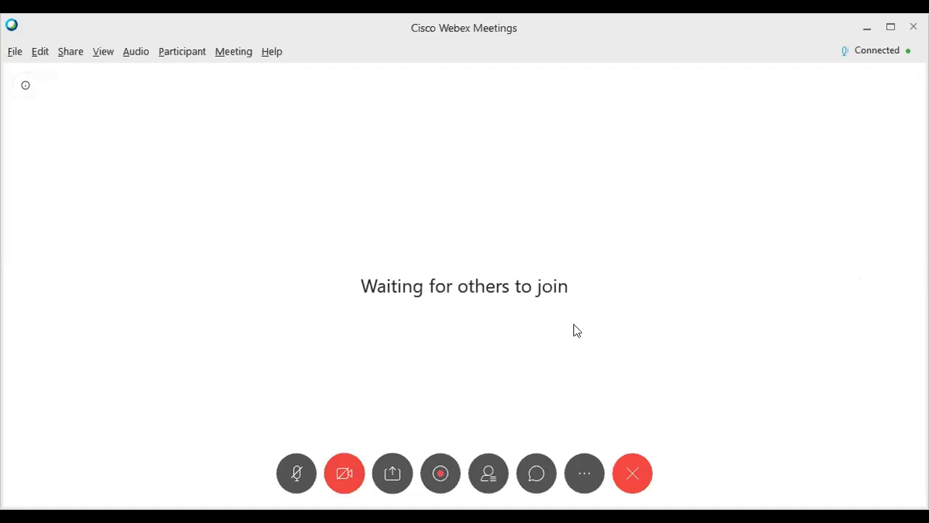
pyautogui.click(480, 479)
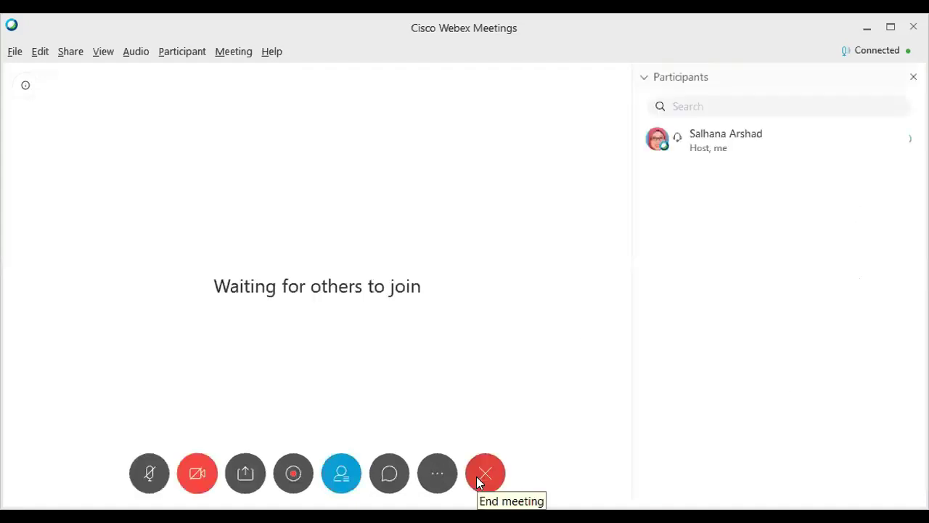
# - Send 'Hai' to everyone in chat, check the To recipient list, then close the chat
pyautogui.click(387, 476)
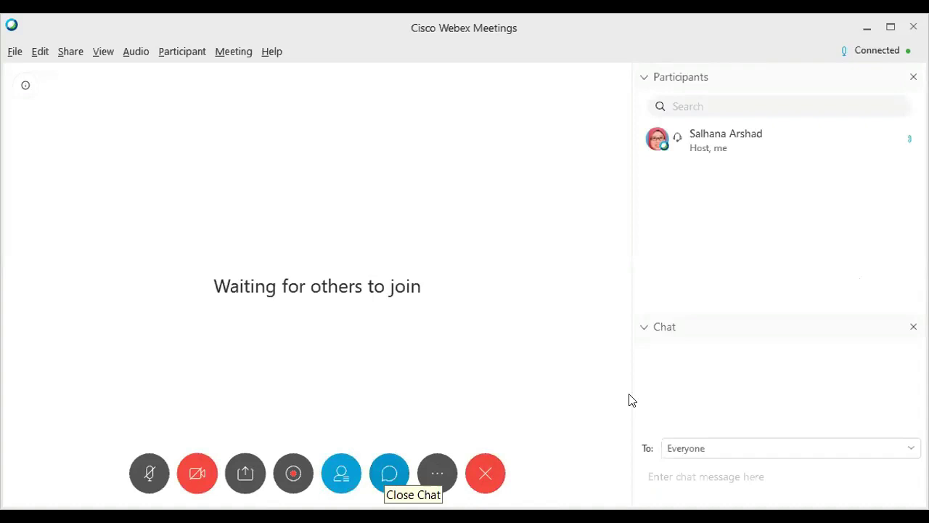
pyautogui.click(704, 476)
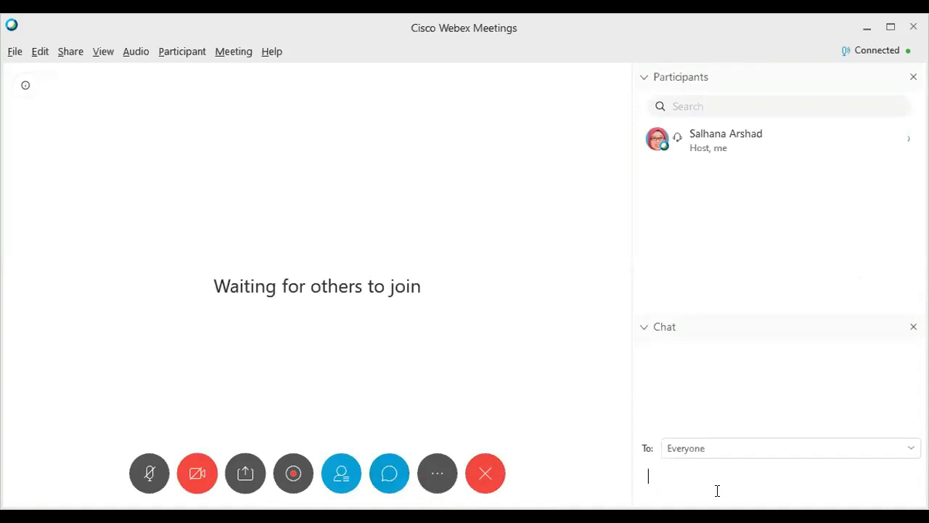
pyautogui.write('H')
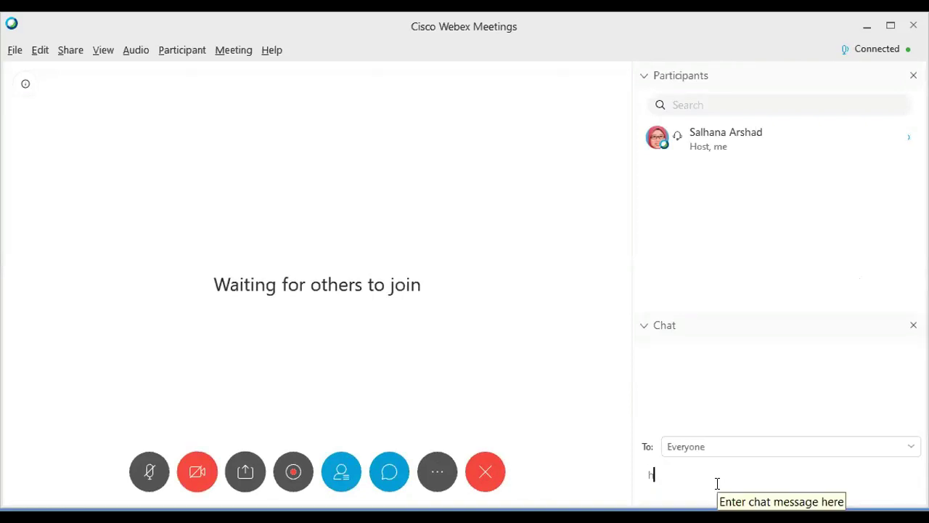
pyautogui.write('ai')
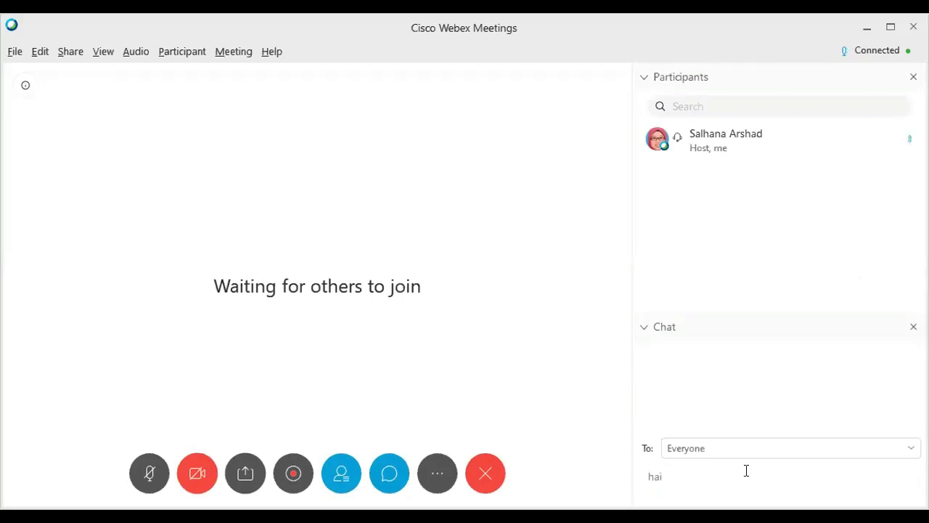
pyautogui.press('Return')
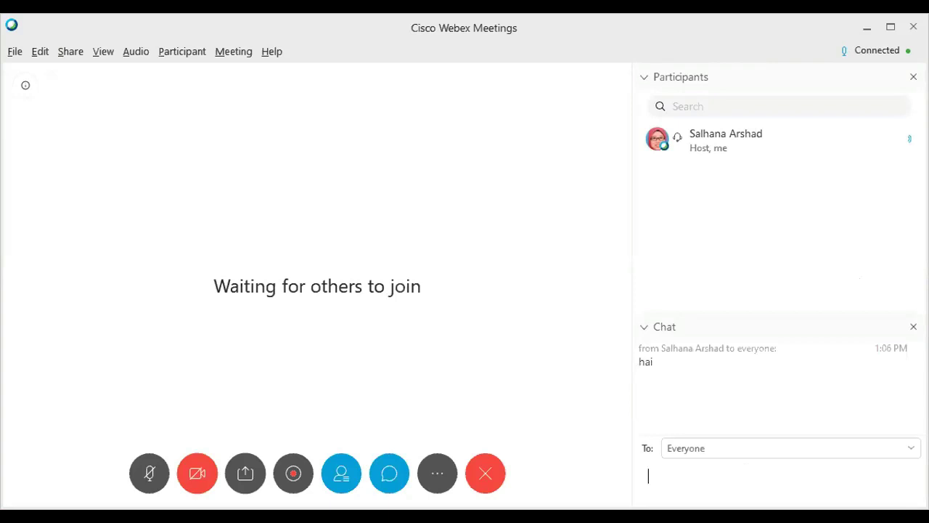
pyautogui.click(697, 448)
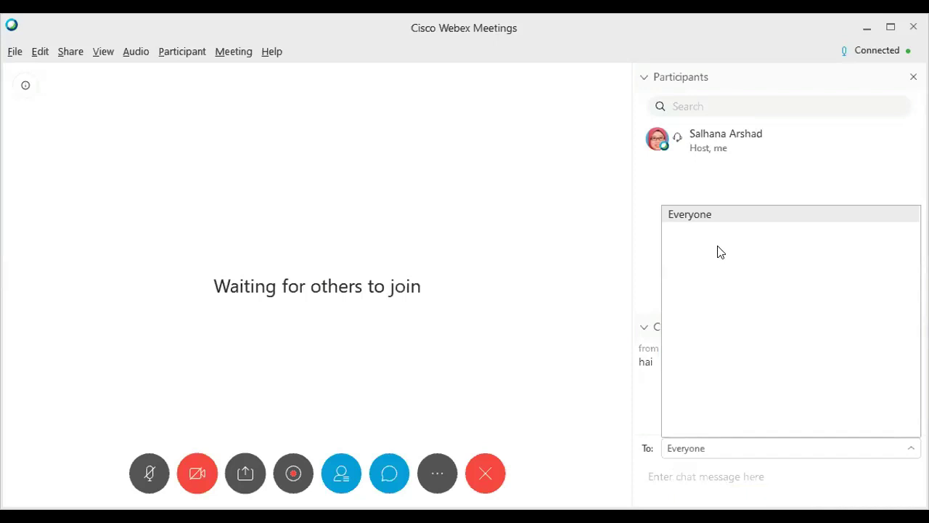
pyautogui.click(684, 476)
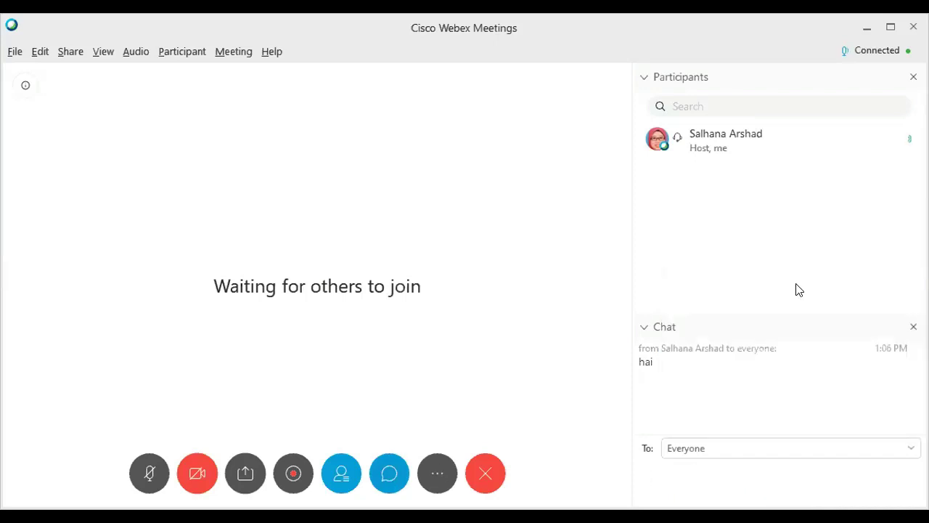
pyautogui.click(384, 475)
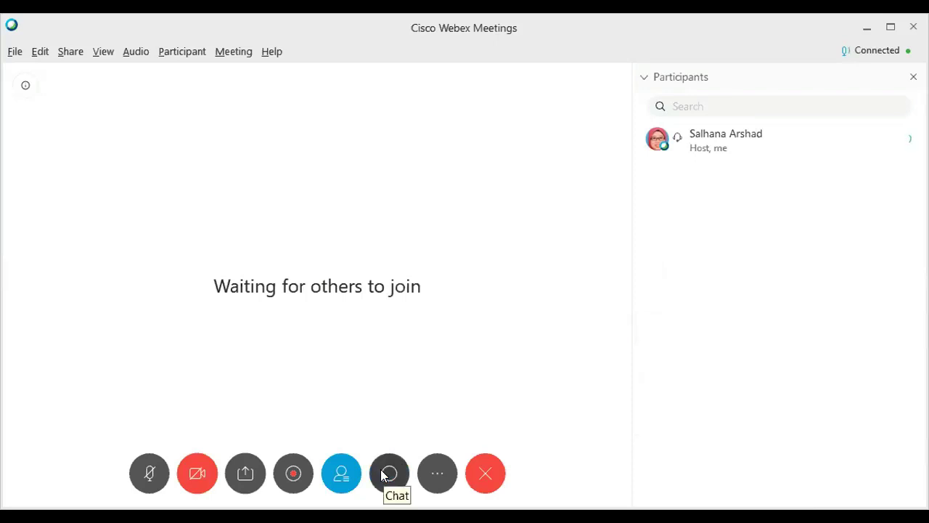
# - Close the Participants pane, then use the more-options menu to lock the meeting and copy its link
pyautogui.click(339, 479)
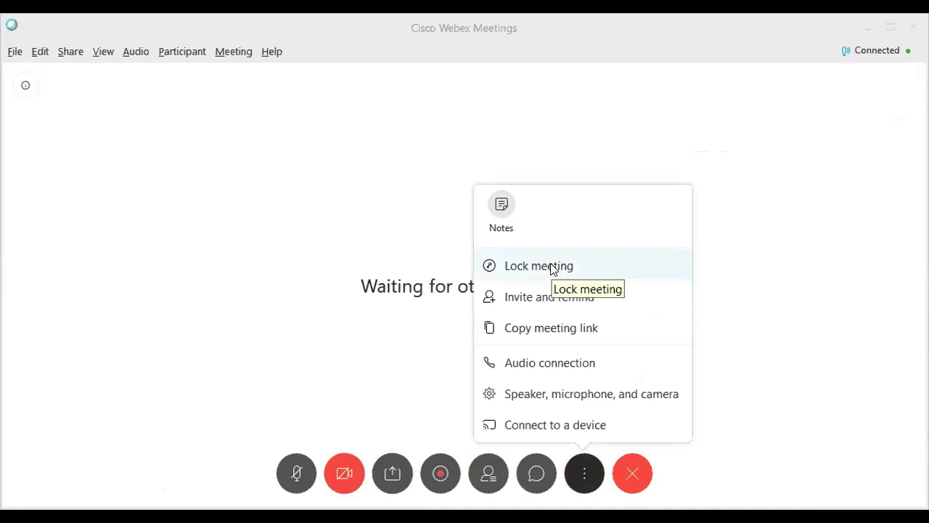
pyautogui.click(554, 269)
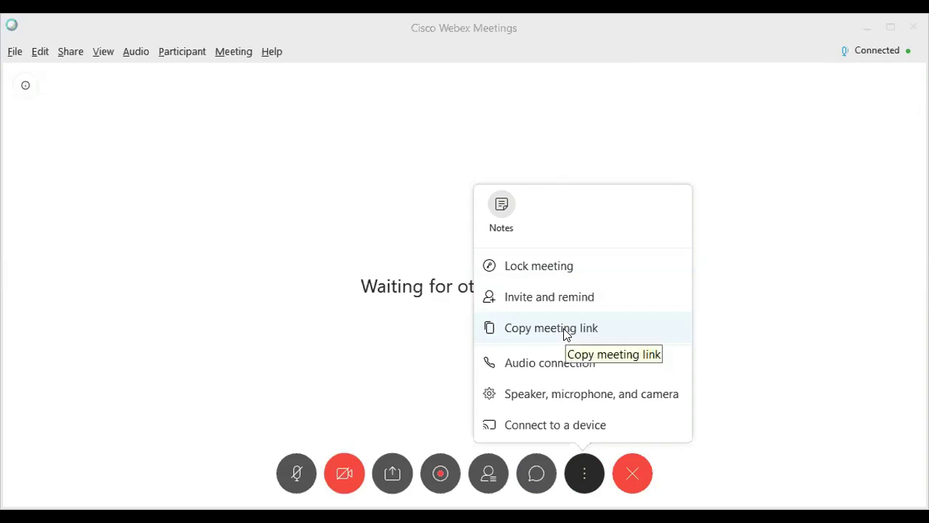
pyautogui.click(504, 361)
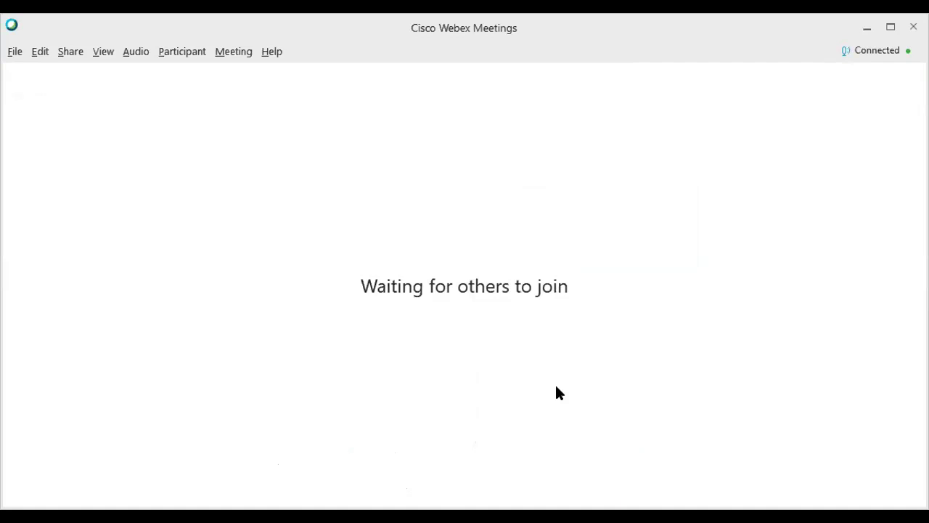
pyautogui.moveTo(552, 392)
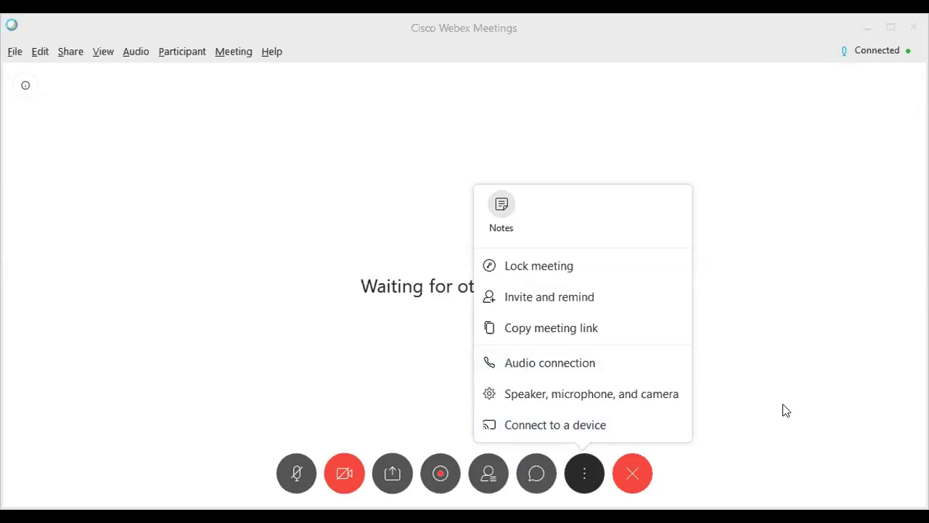
pyautogui.click(371, 263)
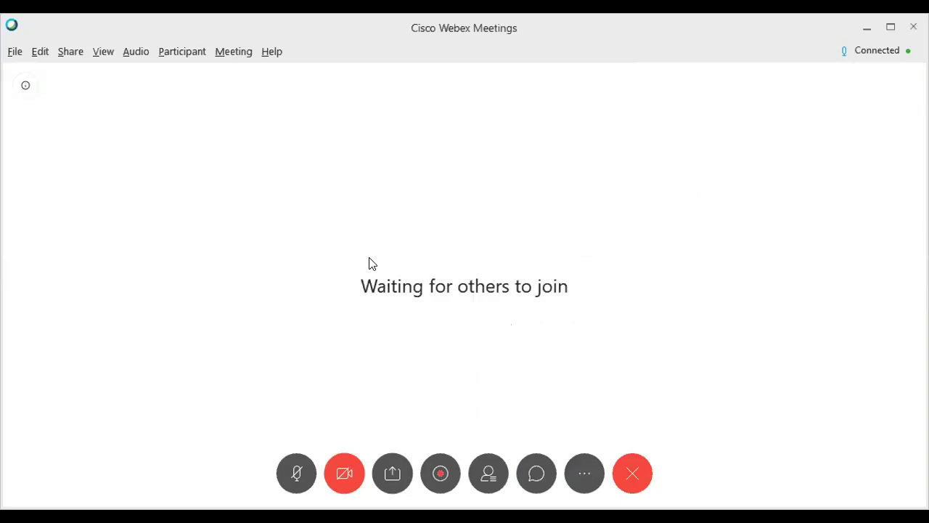